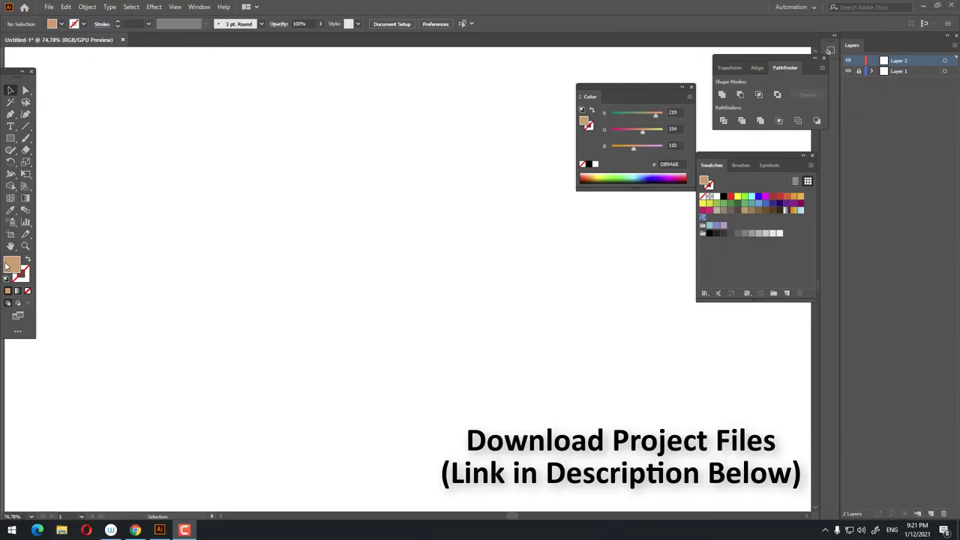
Set the fill colour to tan brown B7846A in the Color Picker.
double_click(9, 264)
click(581, 169)
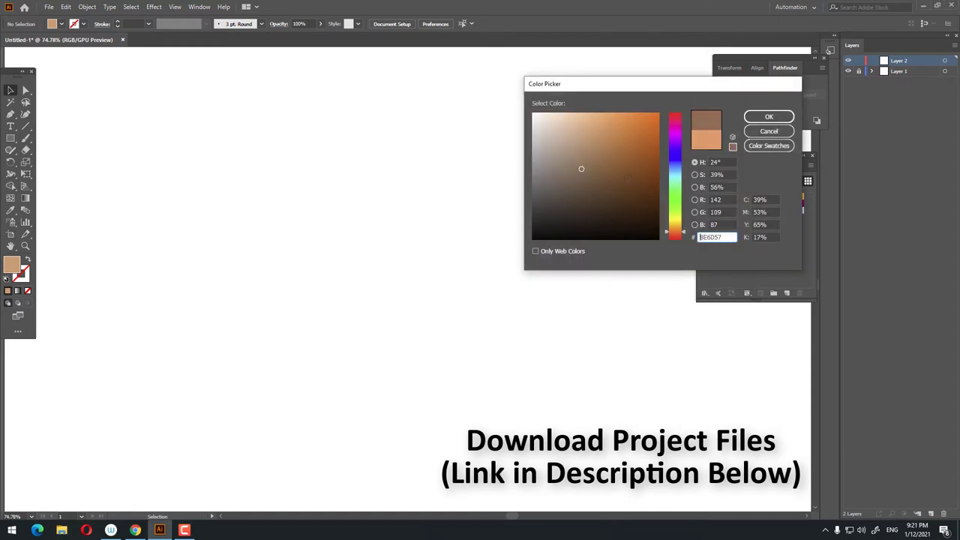
drag(585, 156, 588, 148)
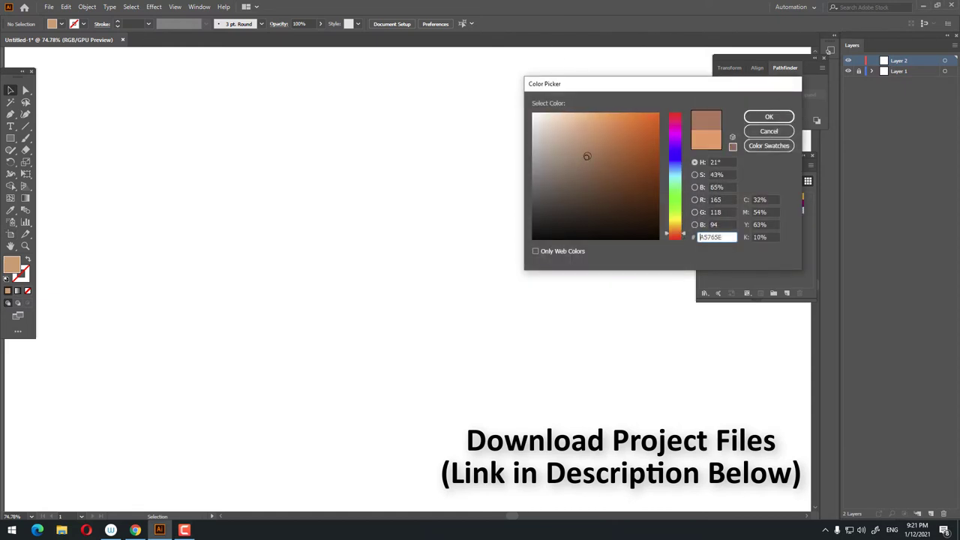
click(771, 116)
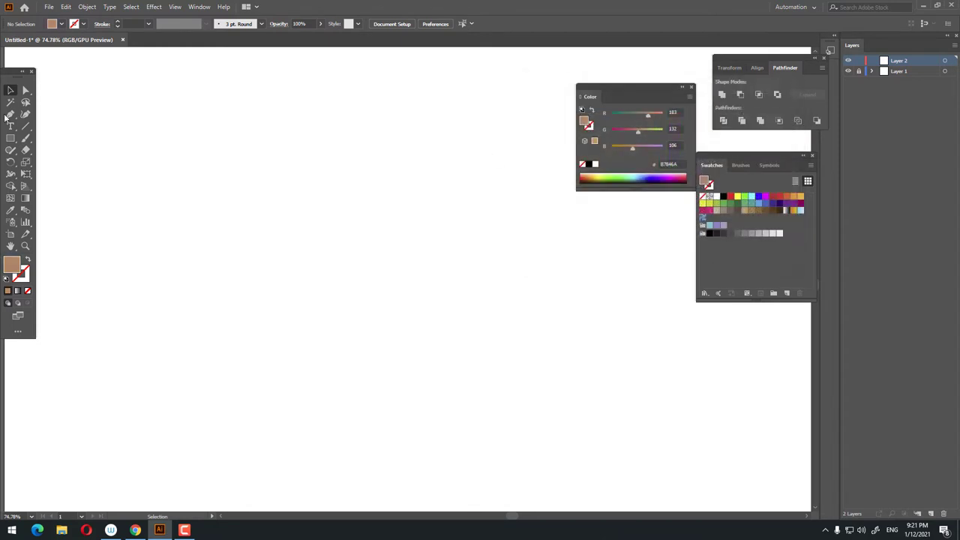
Draw a wide flat tan bar and centre it horizontally and vertically on the artboard.
drag(258, 130, 504, 148)
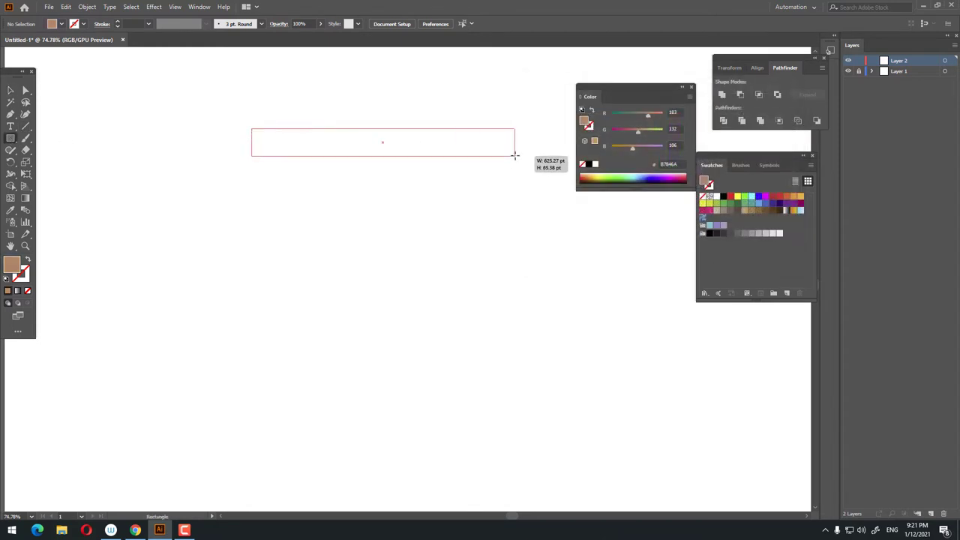
click(12, 90)
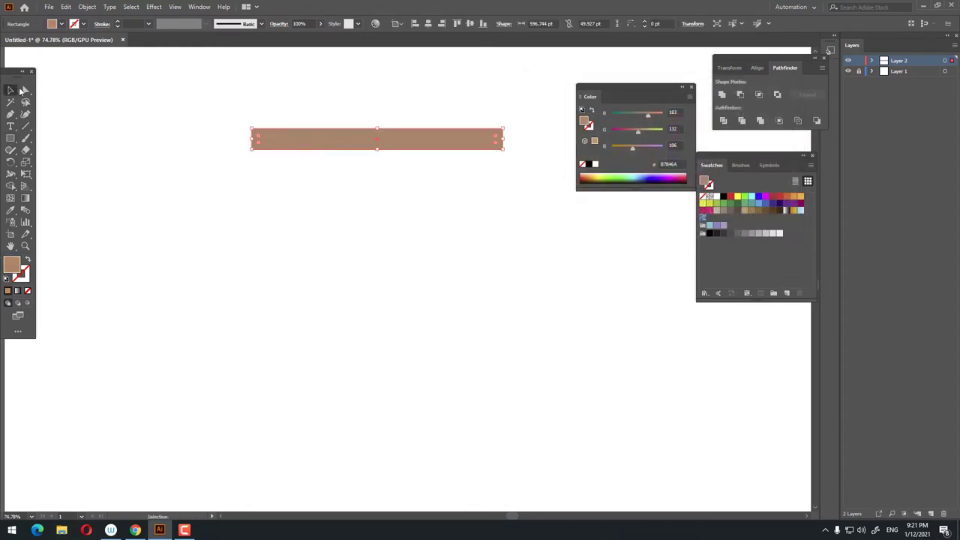
click(429, 23)
click(471, 23)
key(z)
mouse_move(480, 199)
mouse_down()
mouse_move(380, 198)
mouse_move(81, 115)
mouse_up()
click(379, 198)
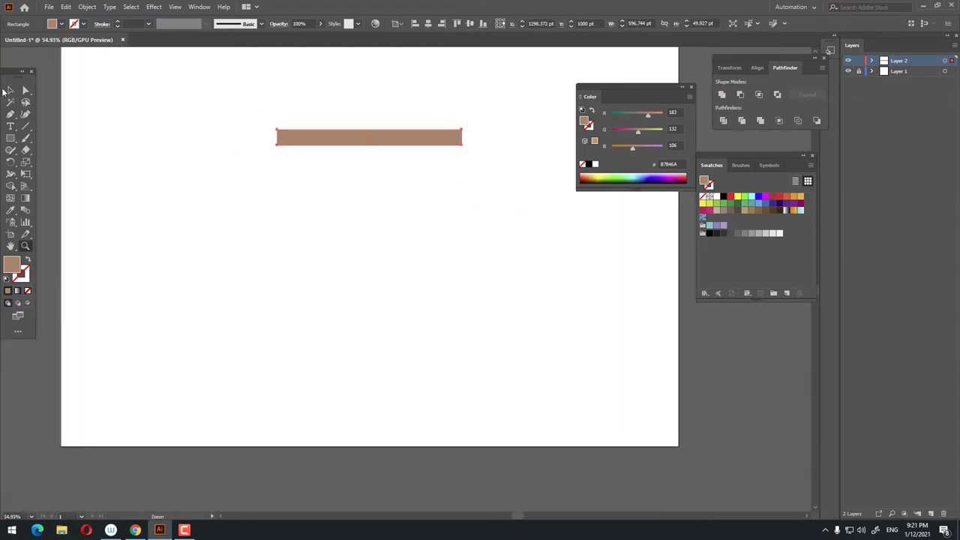
Draw a tall rectangle below the bar and a shorter rectangle beneath it.
click(10, 90)
click(252, 243)
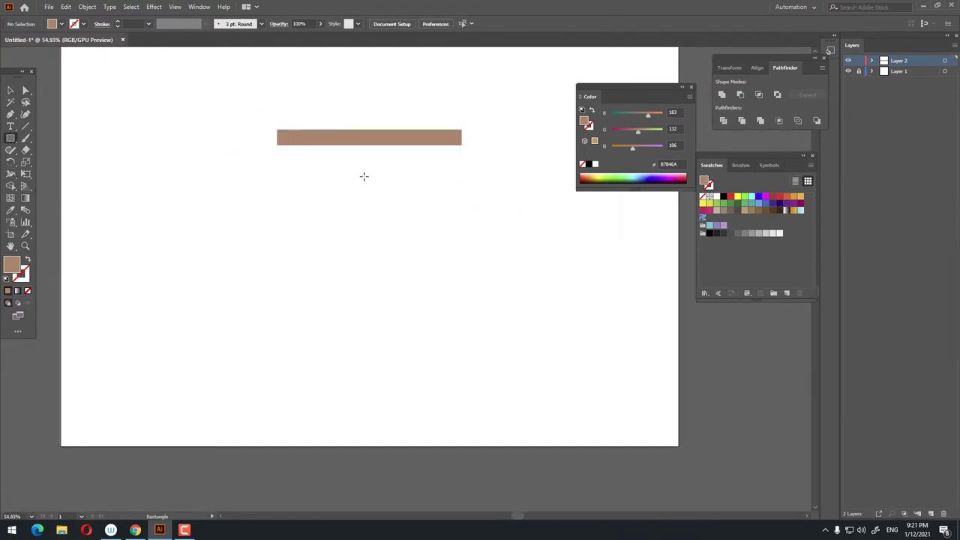
drag(311, 152, 438, 237)
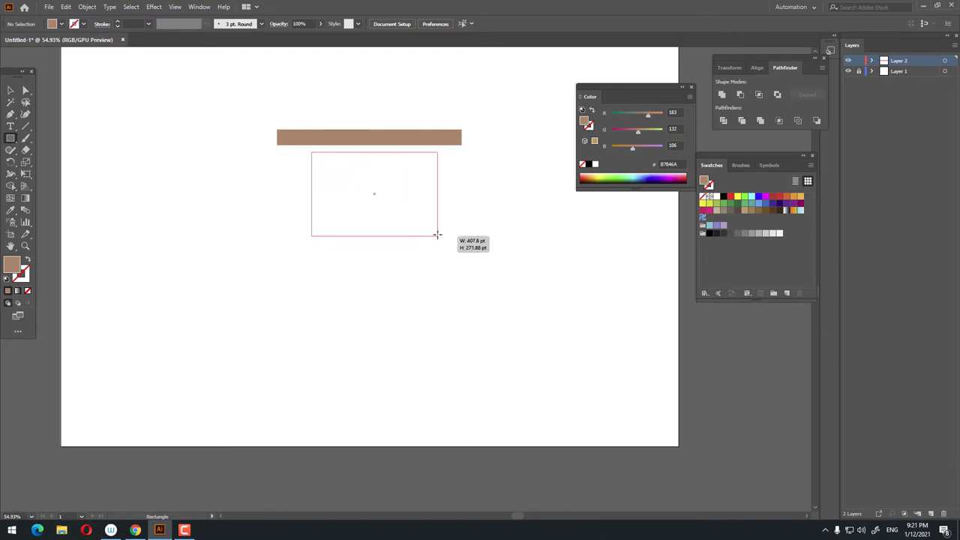
key(z)
click(376, 174)
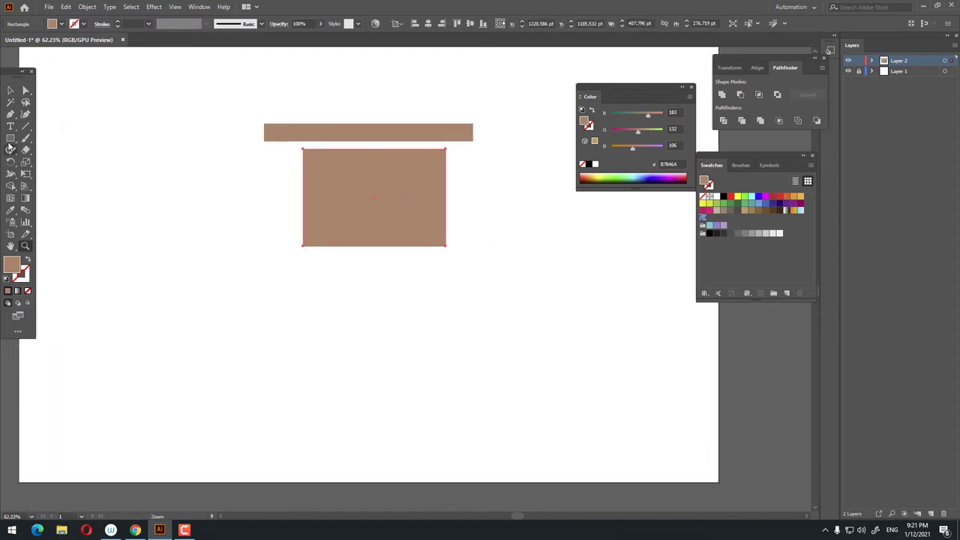
click(11, 140)
drag(303, 256, 444, 296)
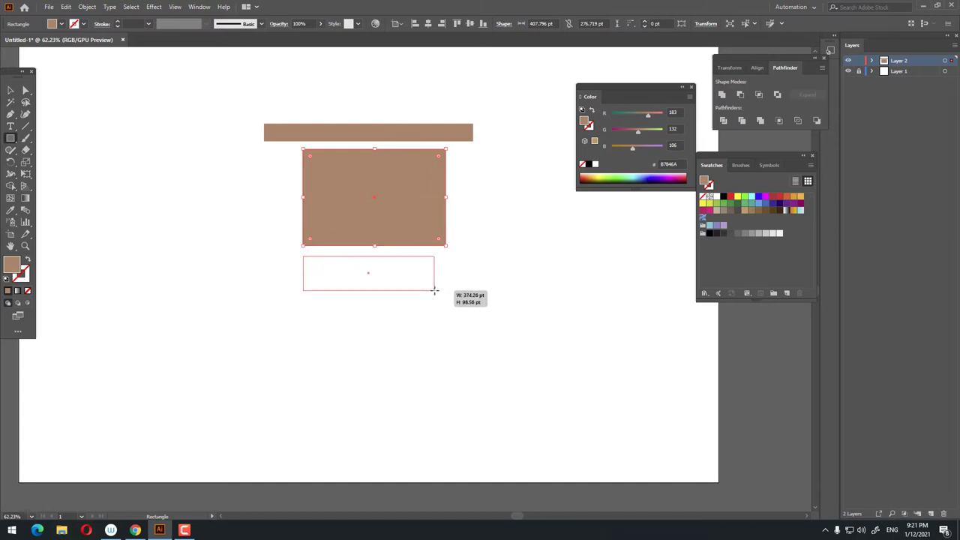
scroll(431, 252, up, 2)
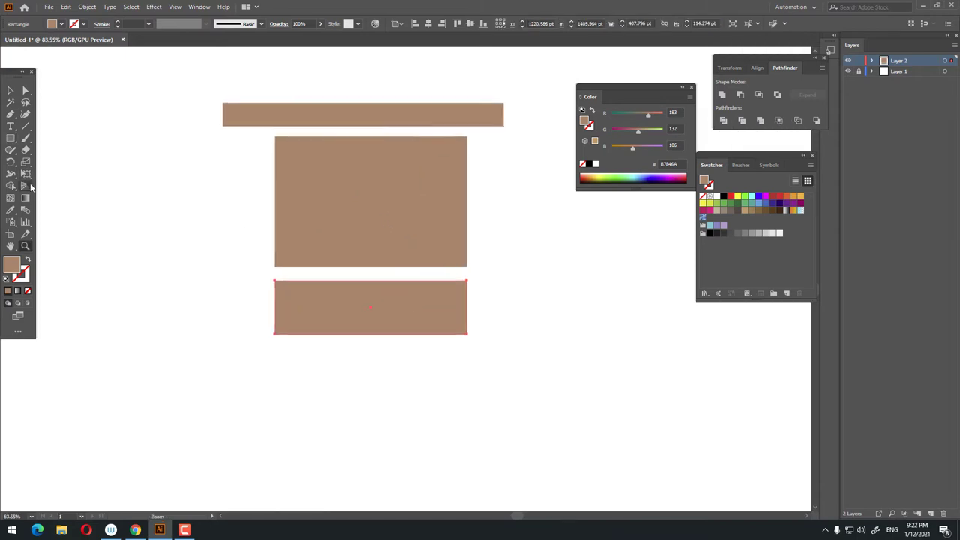
drag(25, 173, 66, 184)
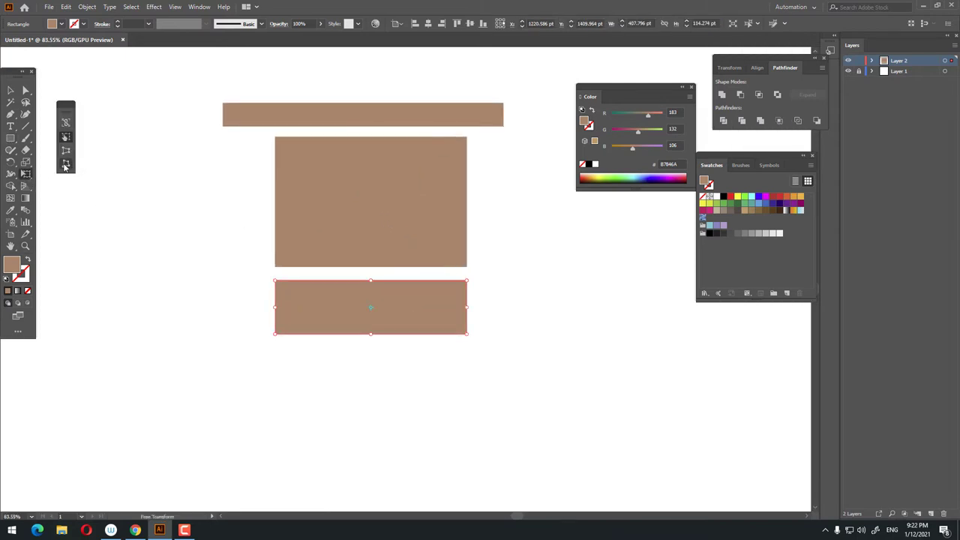
Perspective-distort the bottom rectangle into a point and set it flush under the tall rectangle.
drag(467, 336, 380, 342)
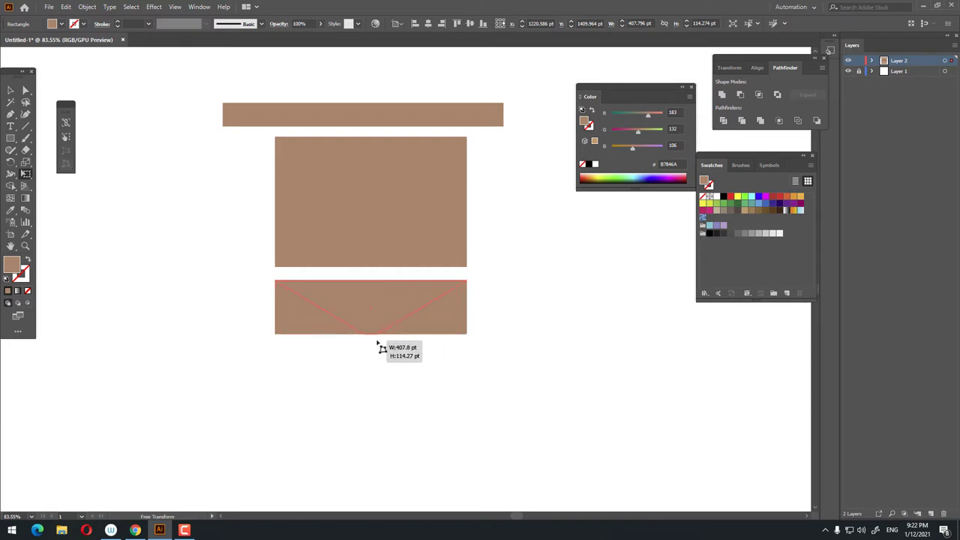
drag(378, 342, 379, 334)
scroll(294, 322, down, 3)
scroll(355, 313, up, 2)
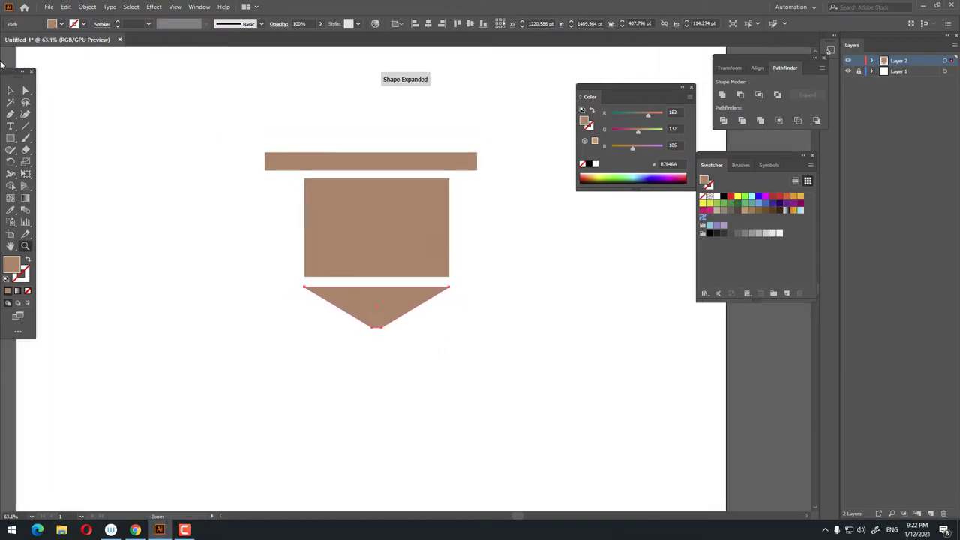
click(11, 90)
drag(365, 296, 418, 286)
click(518, 335)
scroll(488, 315, down, 1)
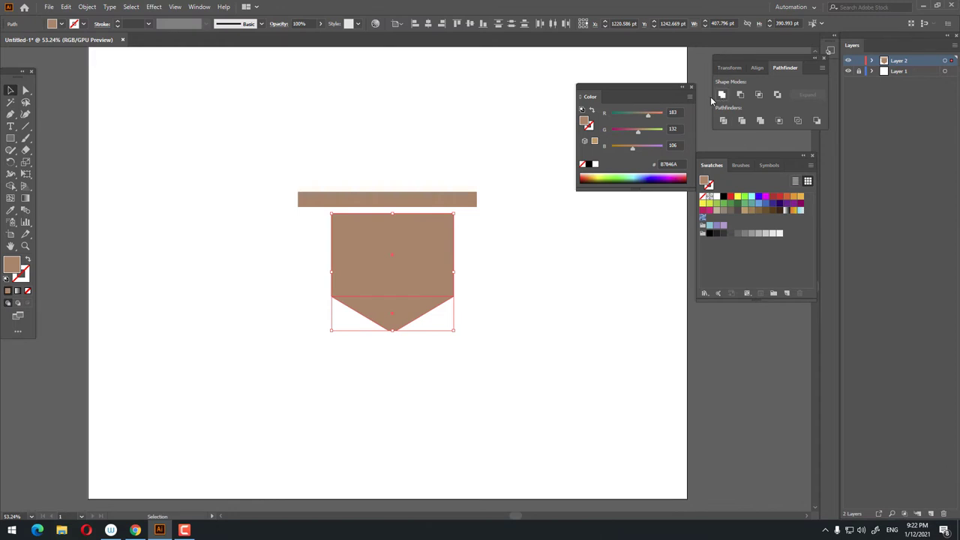
Copy the pointed shape, paste it in front, and move the copy below the original.
click(66, 7)
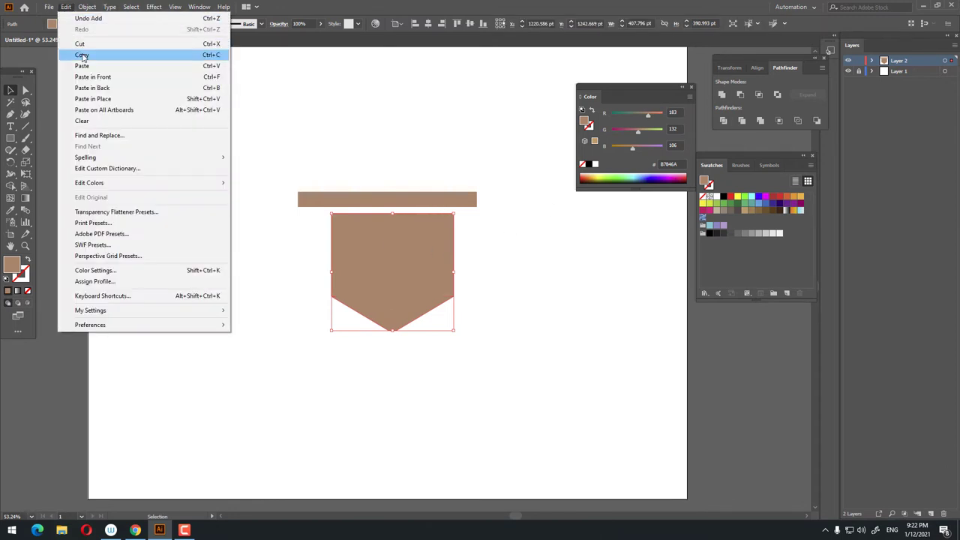
click(82, 57)
click(67, 7)
click(92, 77)
drag(396, 321, 399, 386)
Reflect the copy upside down and unite both halves into one shape.
right_click(431, 386)
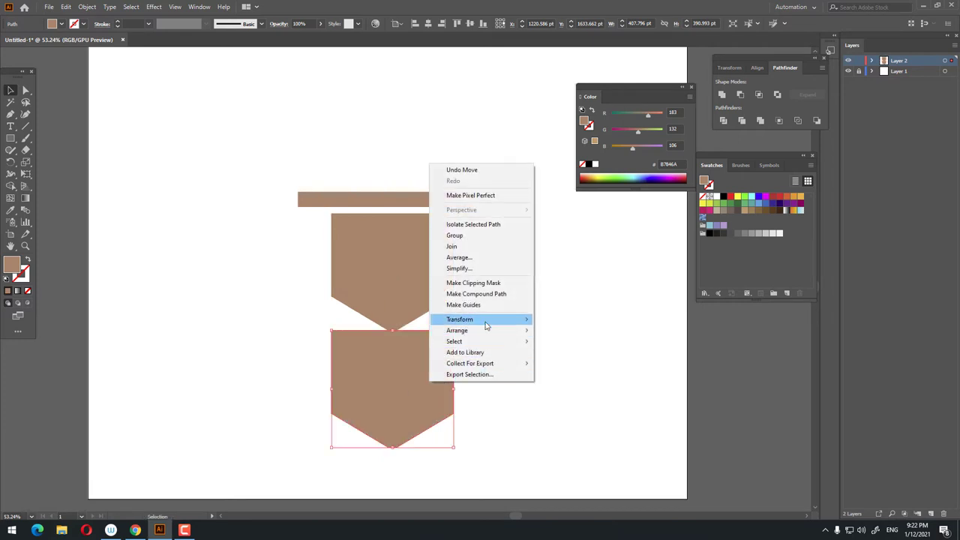
mouse_move(460, 320)
click(555, 356)
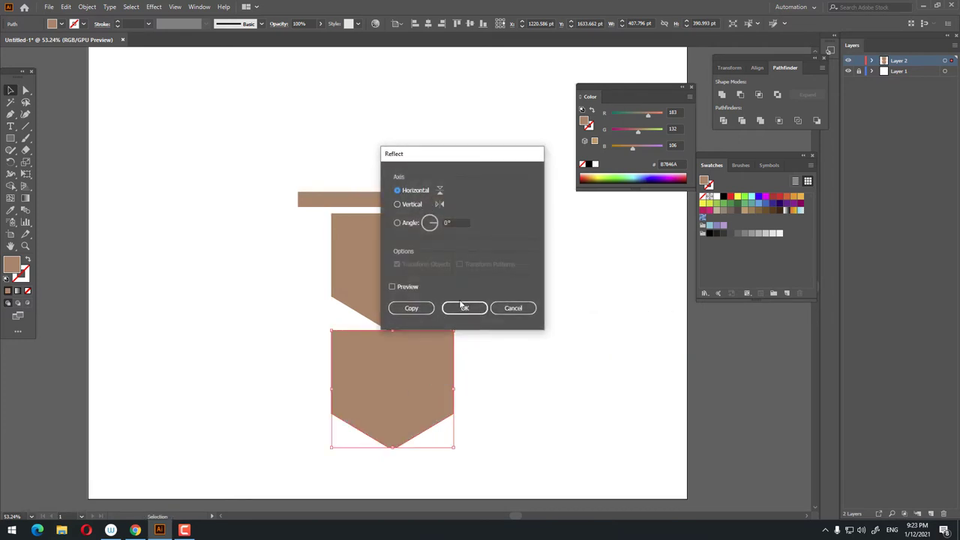
click(465, 307)
drag(498, 387, 281, 285)
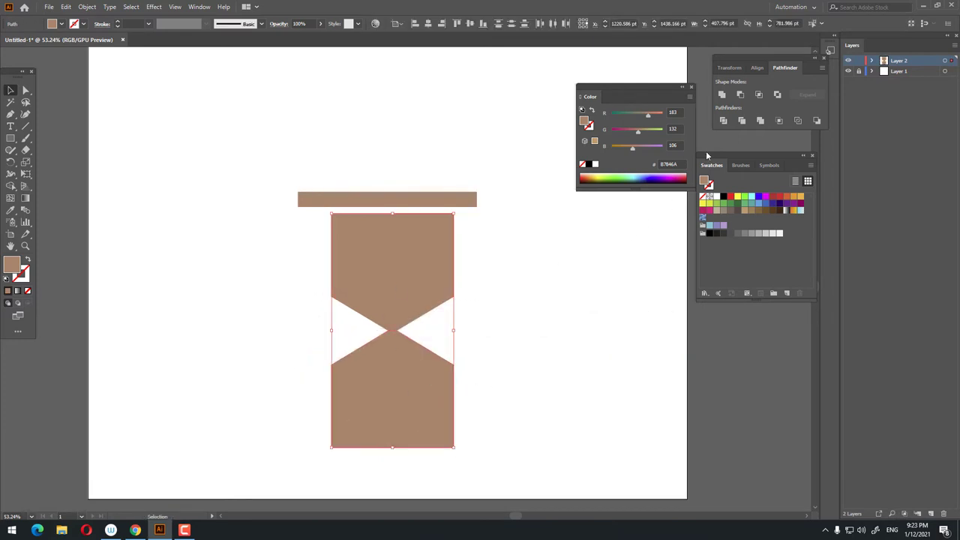
click(722, 95)
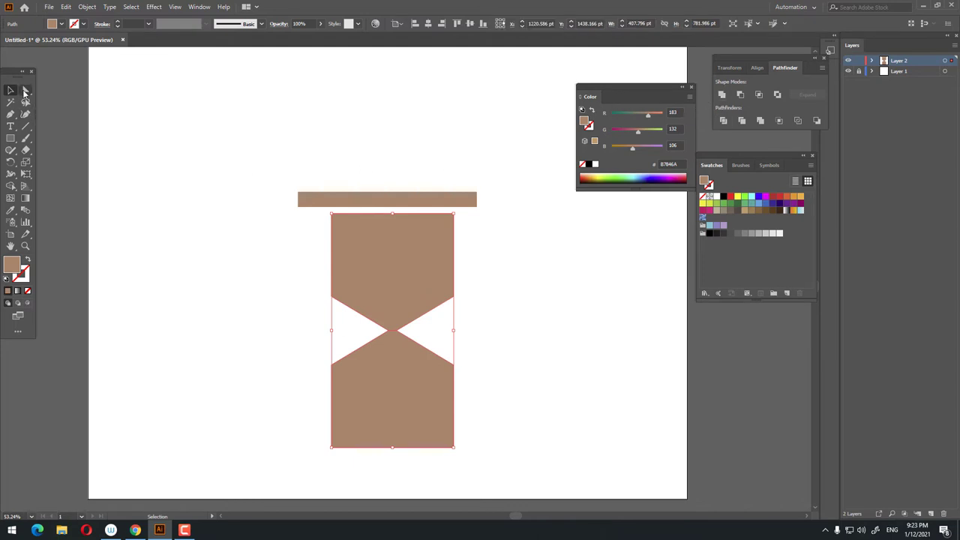
Round the side anchor points into curved bulbs with a narrow neck.
click(25, 91)
scroll(497, 313, up, 1)
drag(495, 395, 250, 349)
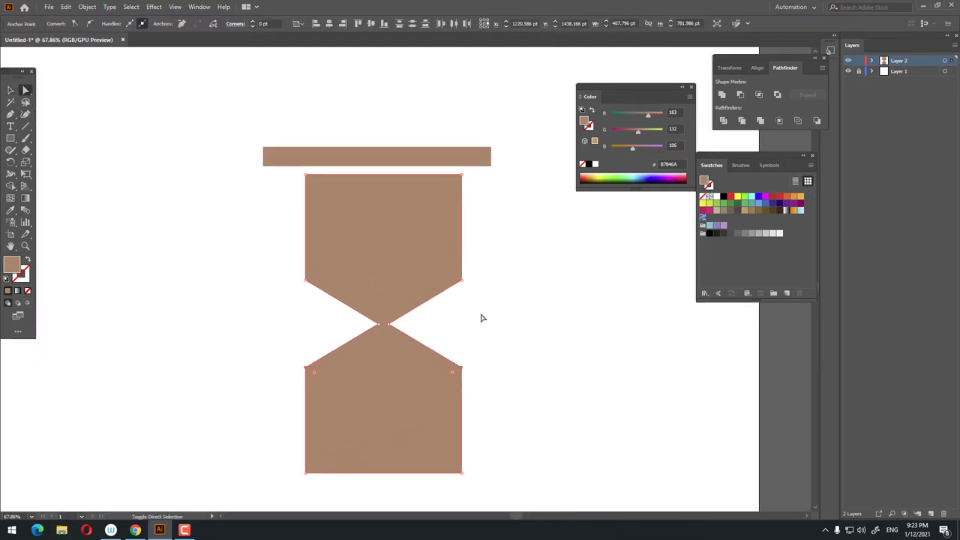
drag(315, 279, 437, 305)
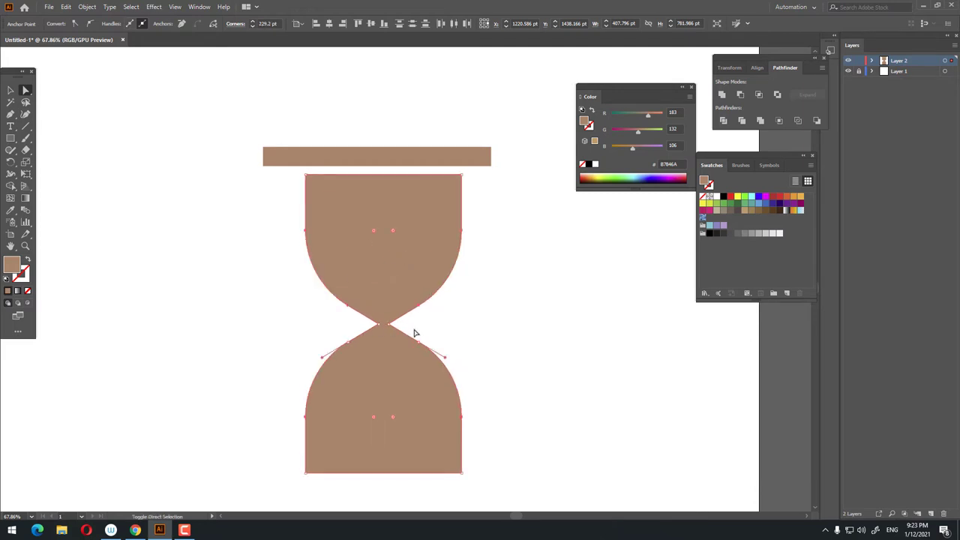
key(z)
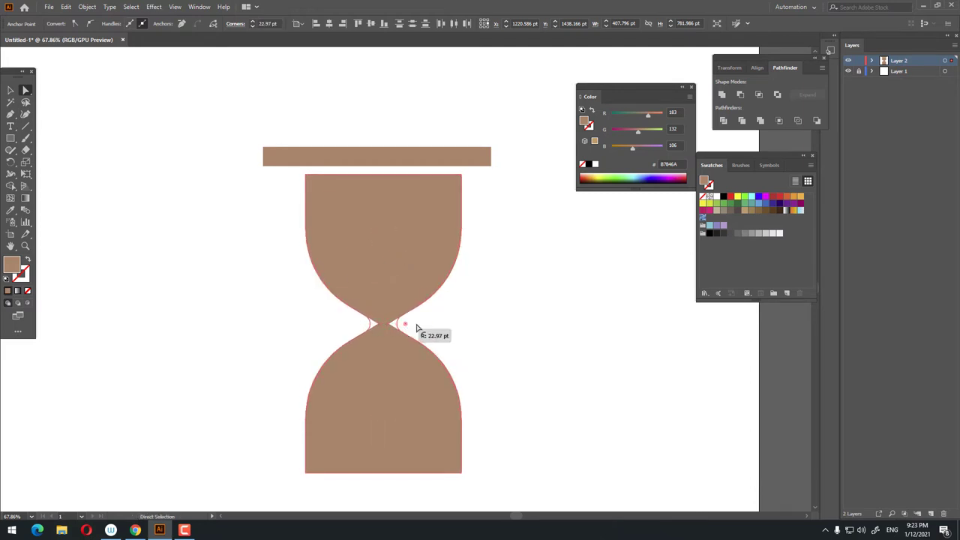
mouse_move(399, 327)
mouse_down()
mouse_move(290, 300)
mouse_move(439, 339)
mouse_up()
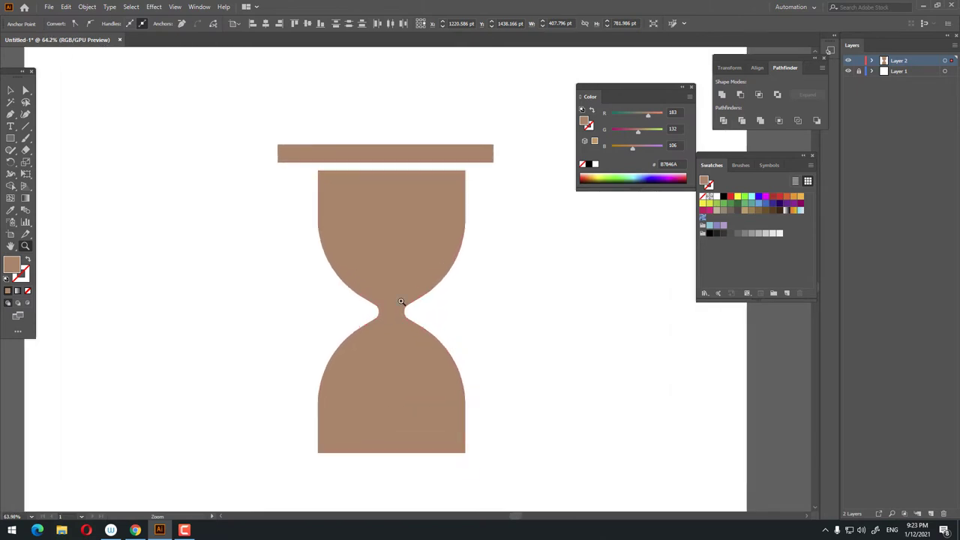
Move the hourglass body up flush against the top bar.
key(v)
click(504, 218)
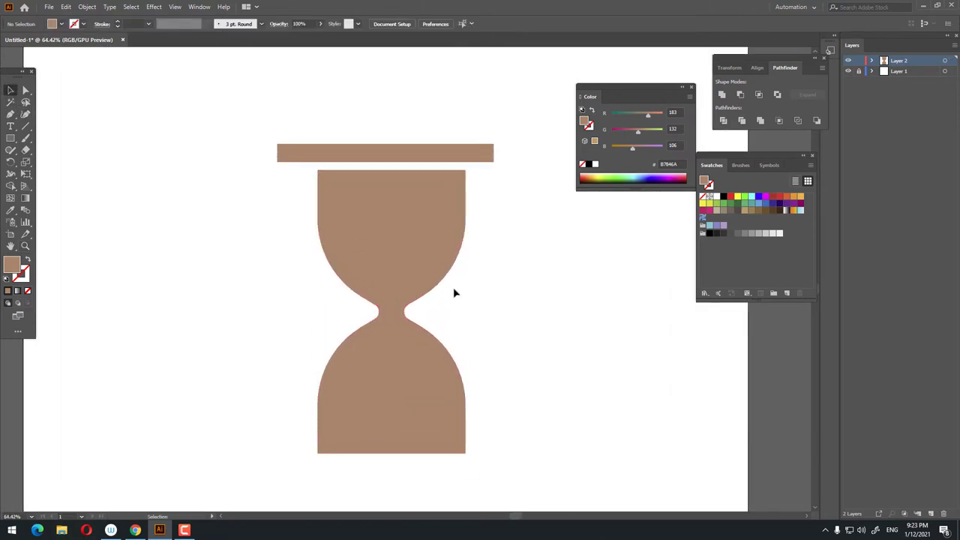
drag(405, 218, 405, 196)
Centre the hourglass body horizontally with the top bar.
click(575, 260)
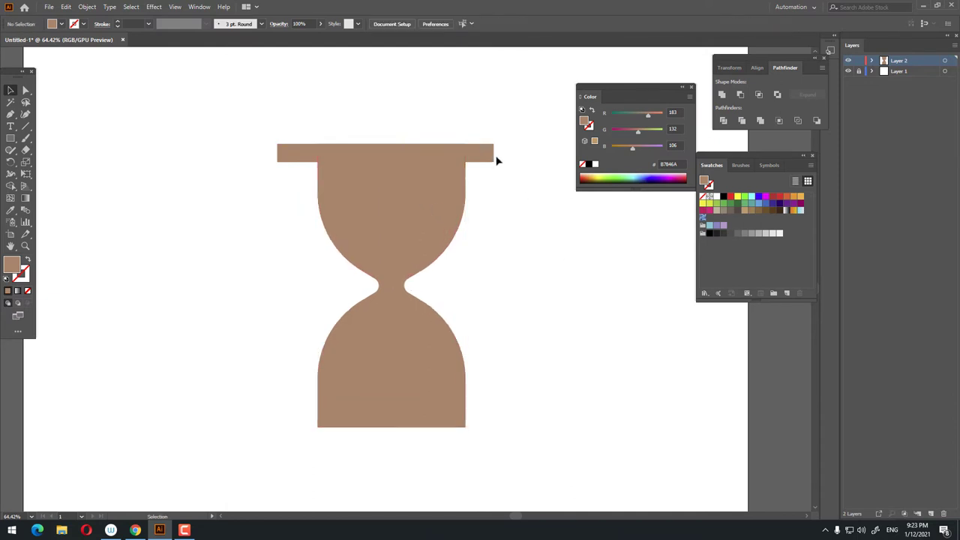
click(480, 152)
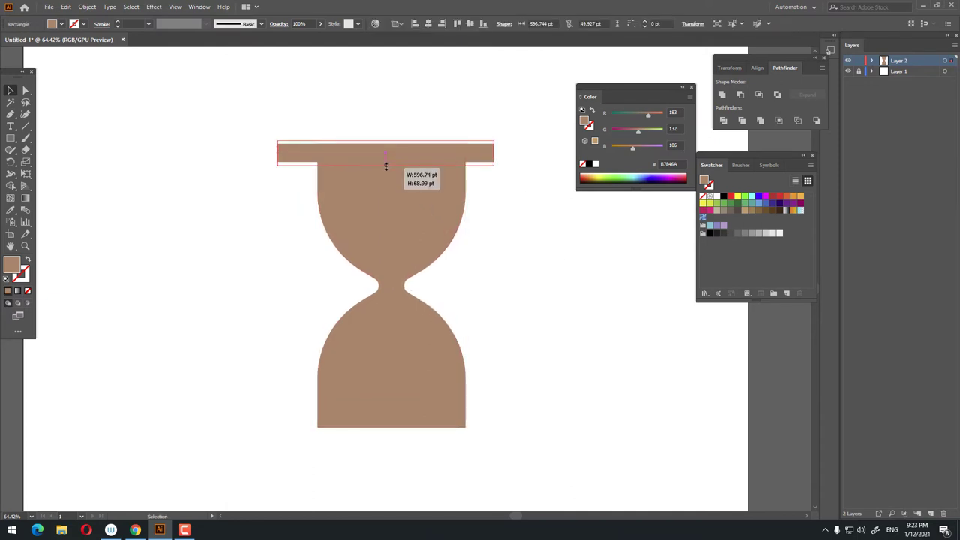
shift+click(424, 208)
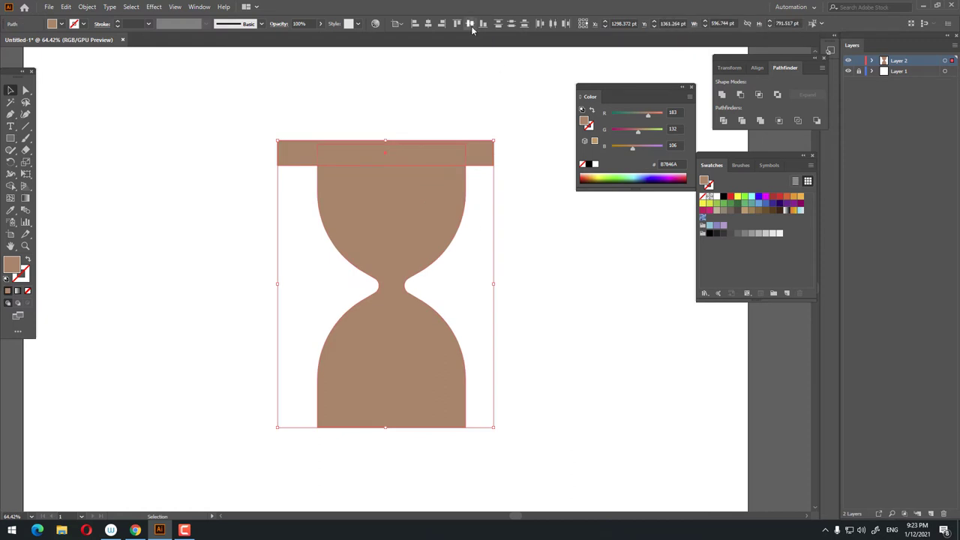
click(428, 24)
click(470, 175)
Copy the top bar and place the copy as the hourglass base.
click(286, 150)
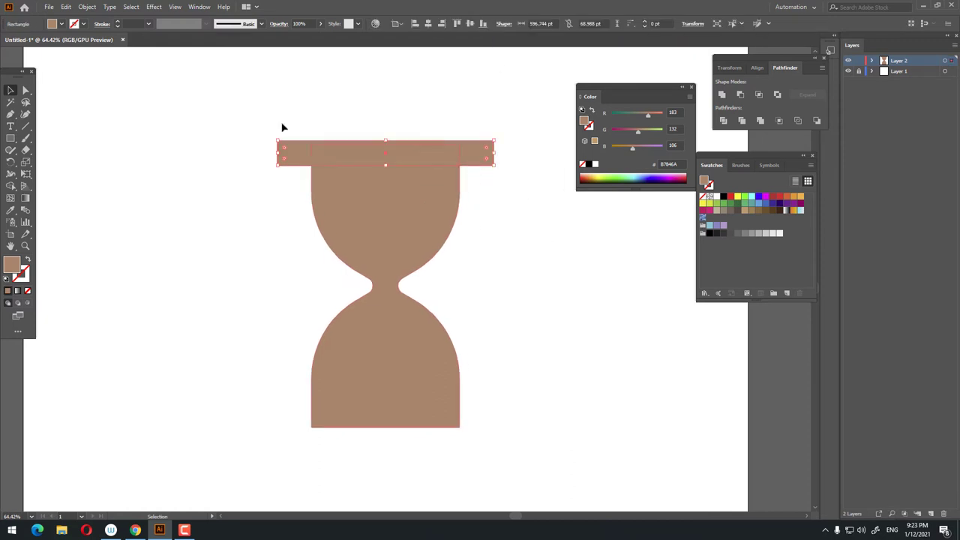
click(66, 7)
click(82, 55)
click(66, 7)
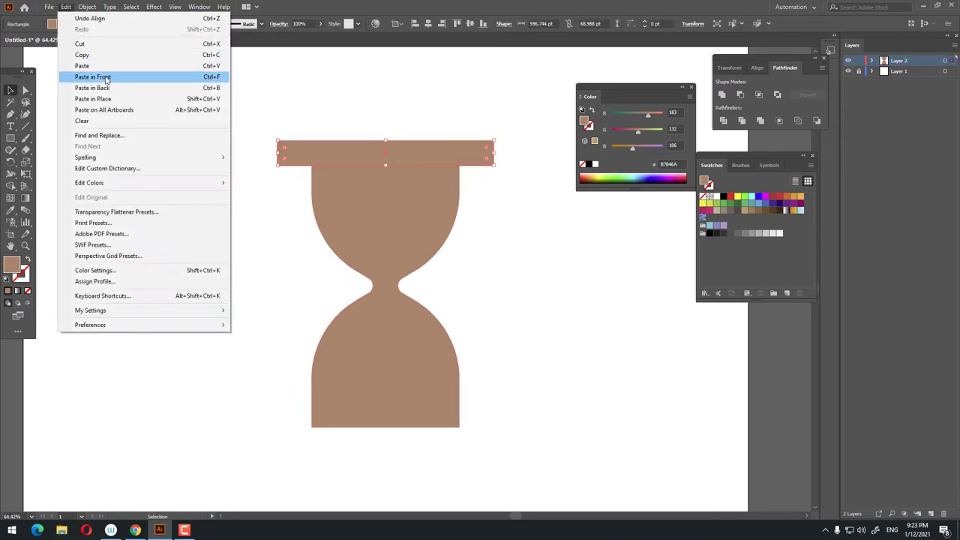
click(92, 77)
mouse_move(444, 157)
mouse_down()
mouse_move(473, 221)
mouse_move(475, 431)
mouse_up()
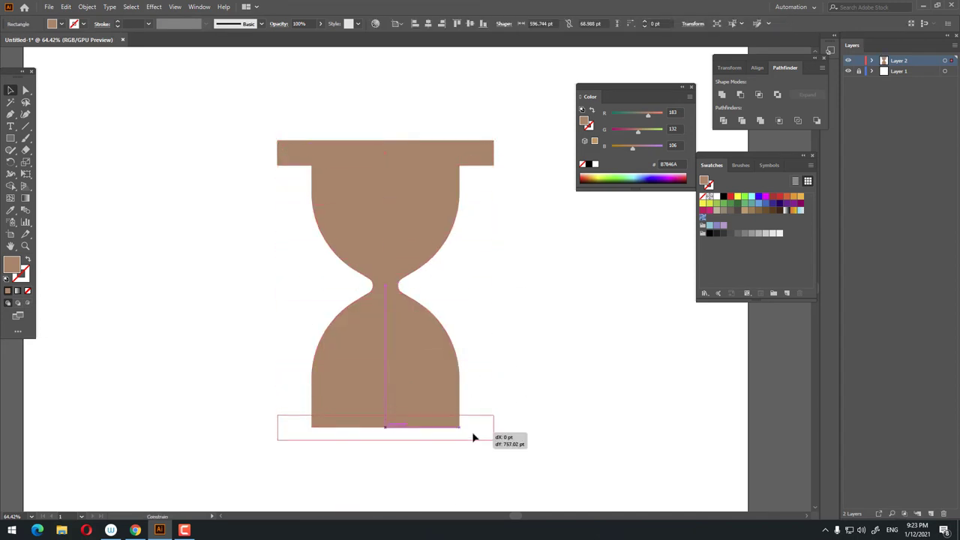
click(570, 433)
Reselect the hourglass parts, ending with the body selected on its own.
drag(548, 441, 253, 117)
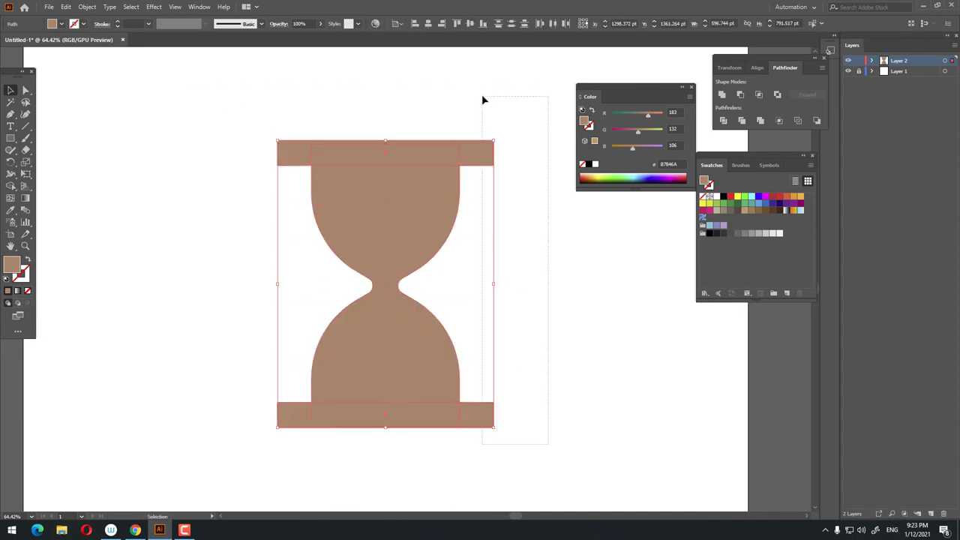
drag(546, 446, 482, 97)
right_click(488, 162)
drag(525, 242, 285, 125)
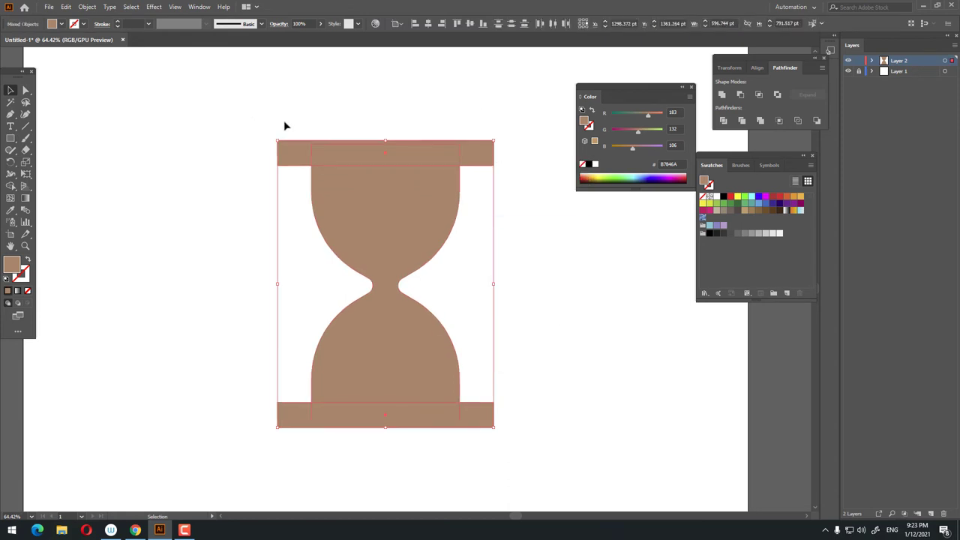
click(471, 29)
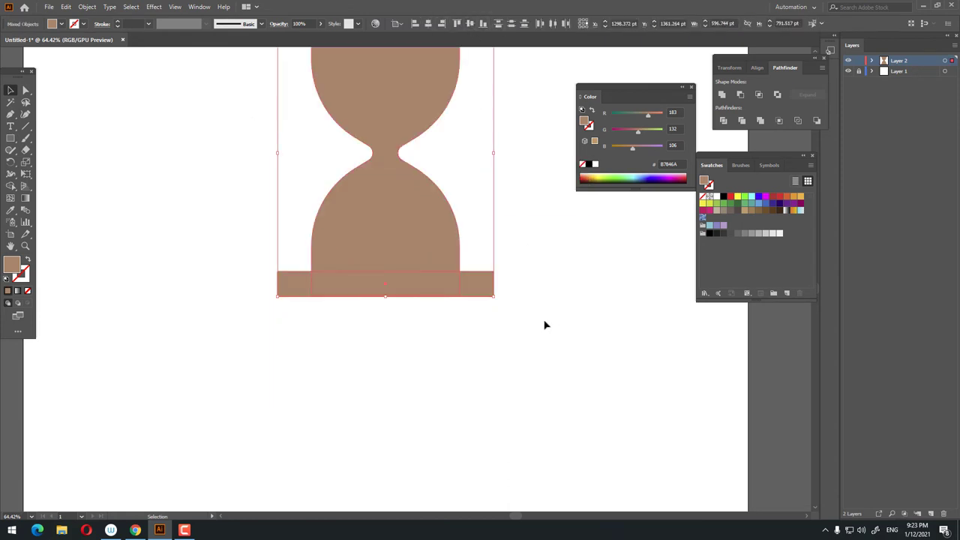
click(440, 328)
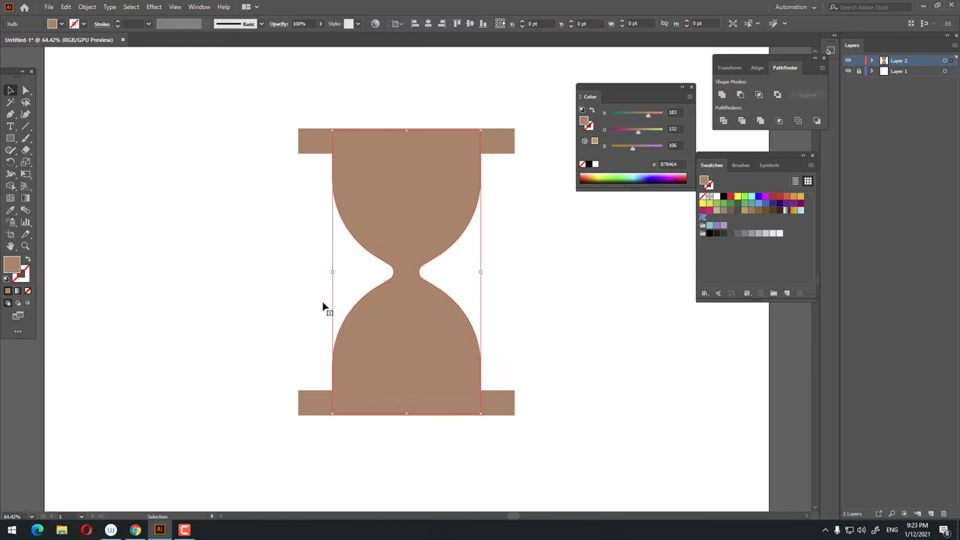
Fill the body grey-blue and send it behind the brown bars.
double_click(16, 268)
drag(675, 232, 676, 171)
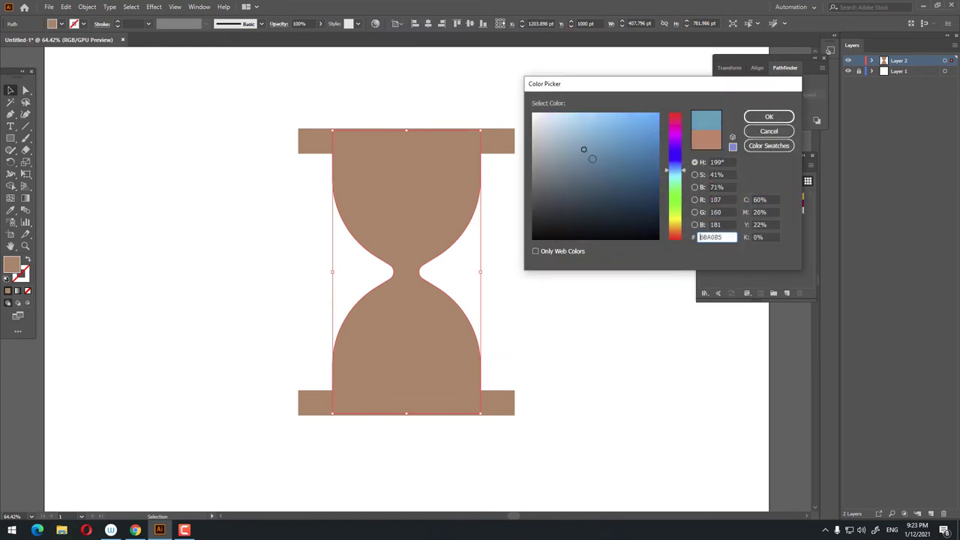
mouse_move(592, 159)
mouse_down()
mouse_move(550, 137)
mouse_move(558, 149)
mouse_up()
click(769, 116)
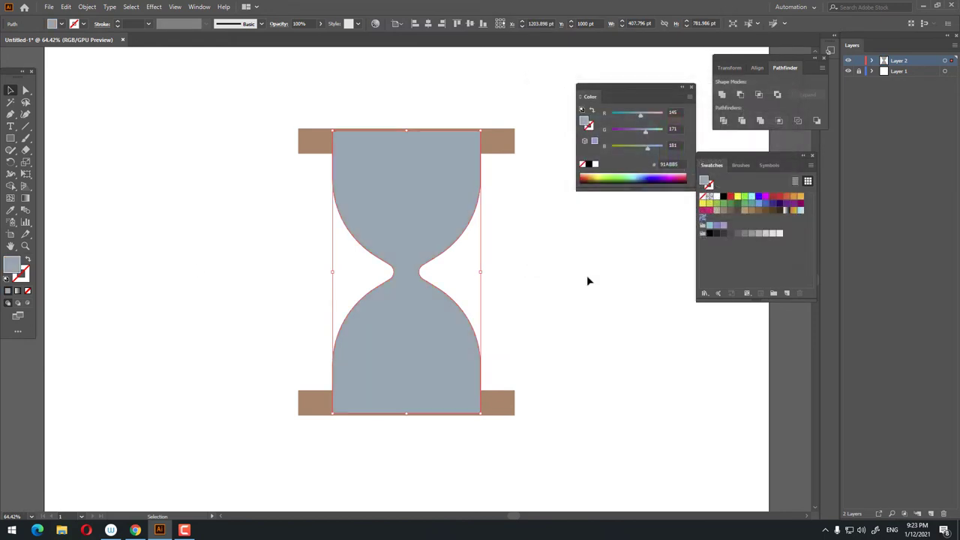
click(588, 281)
click(413, 223)
right_click(412, 221)
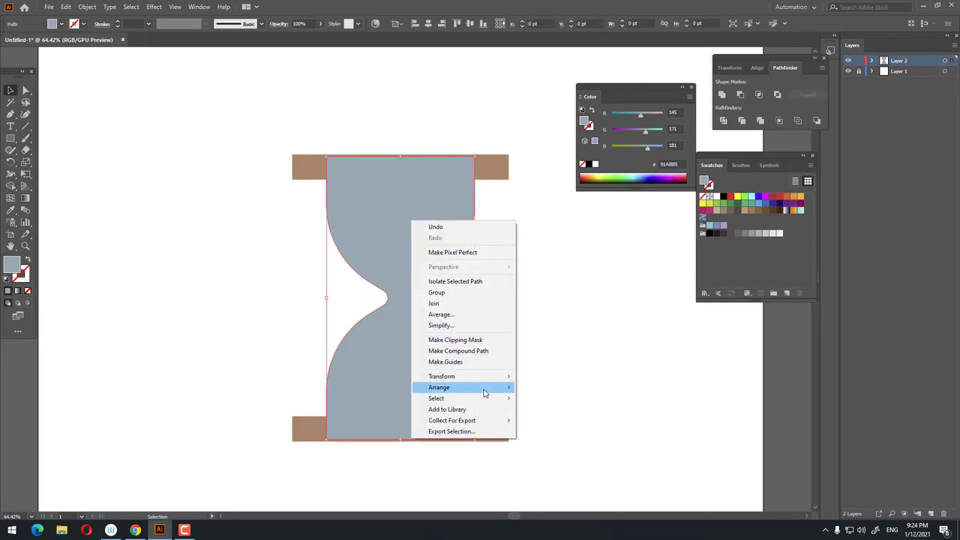
mouse_move(450, 387)
click(582, 418)
click(542, 311)
scroll(554, 314, up, 1)
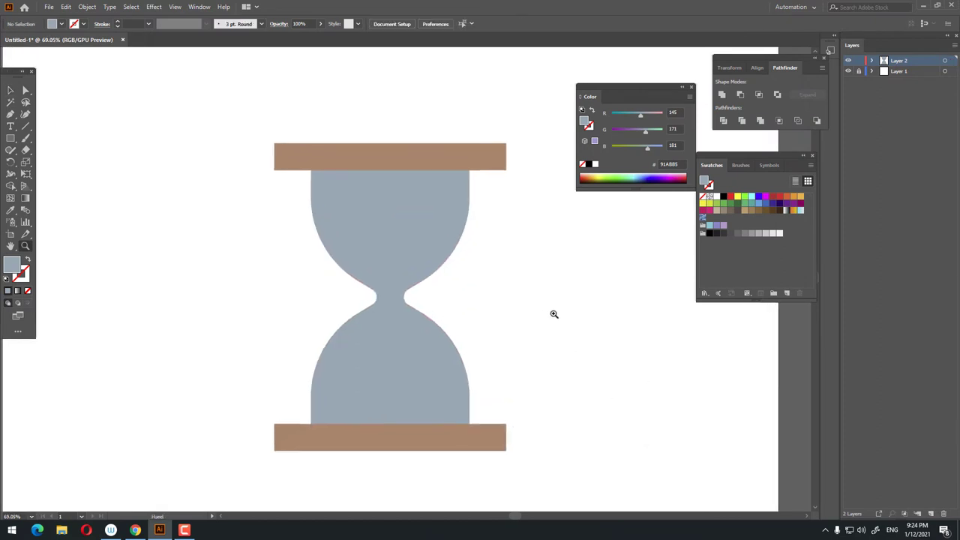
click(327, 235)
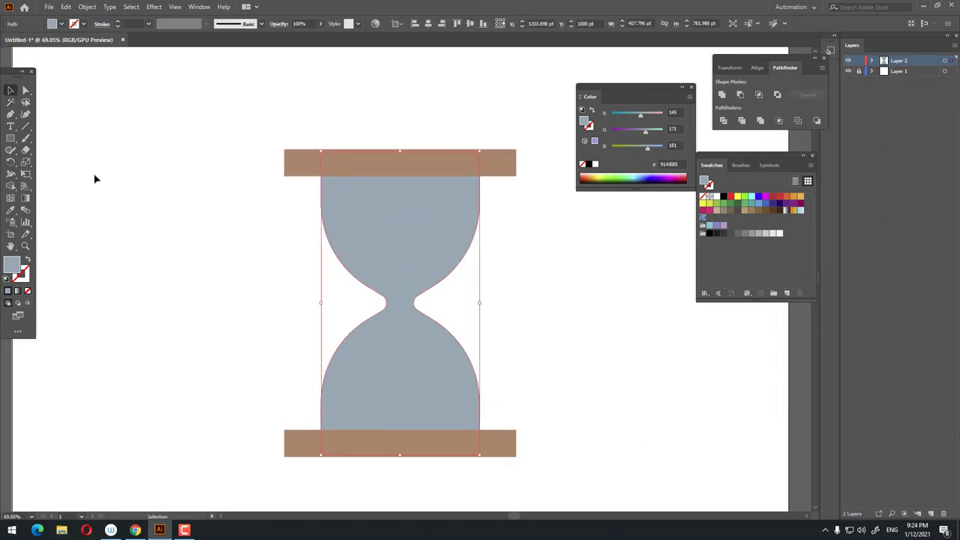
Recolour the body a stronger blue, swap it to a 27 pt stroke, and shorten it between the bars.
double_click(11, 265)
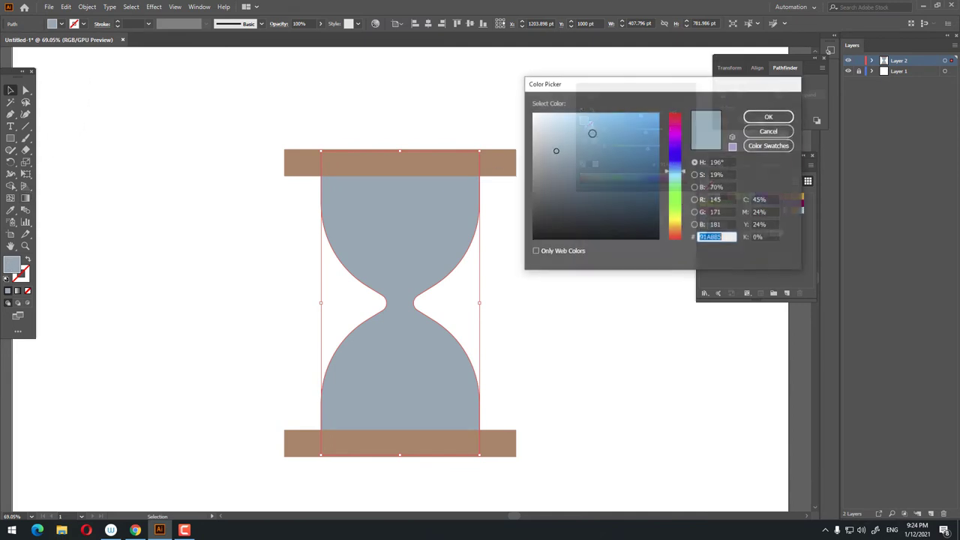
click(613, 141)
click(769, 116)
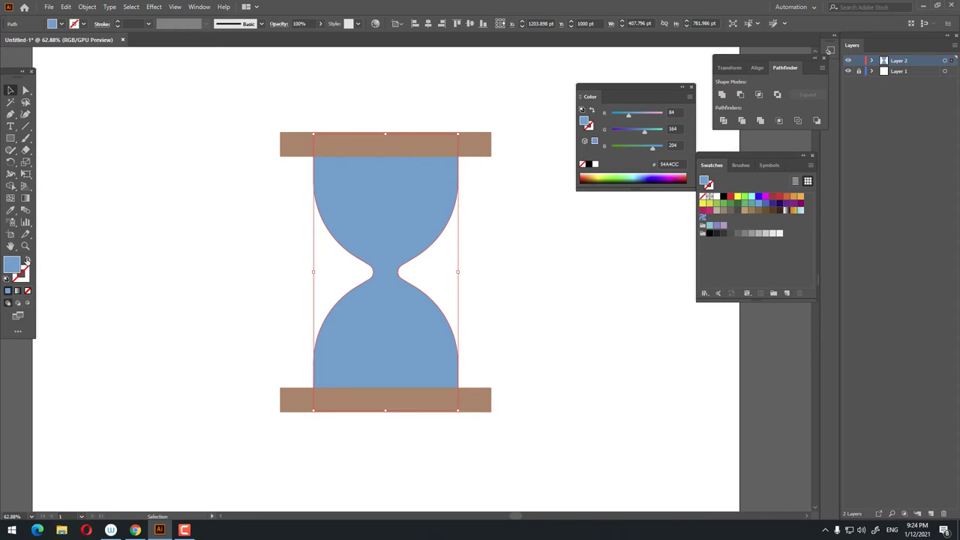
click(27, 260)
scroll(116, 23, up, 2)
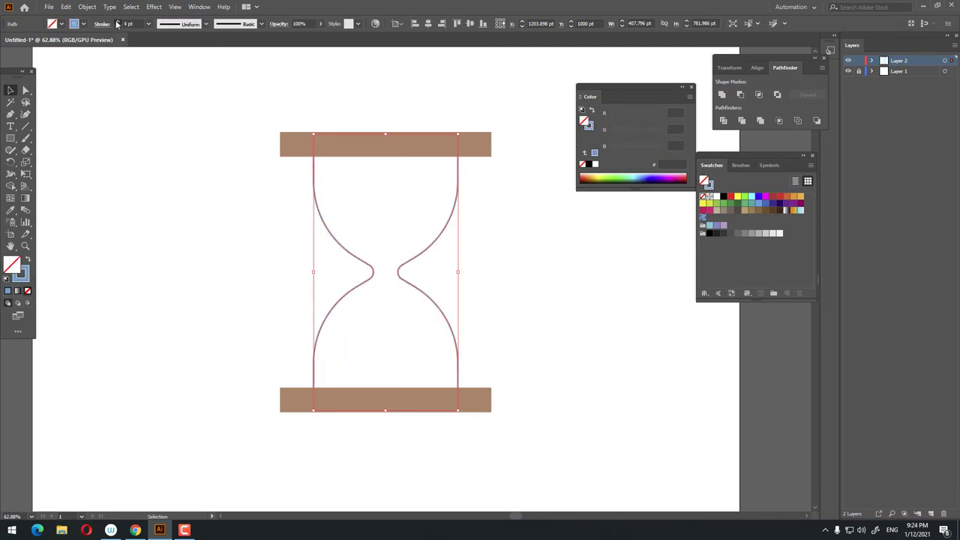
scroll(117, 23, up, 8)
scroll(117, 23, up, 8)
scroll(116, 24, up, 8)
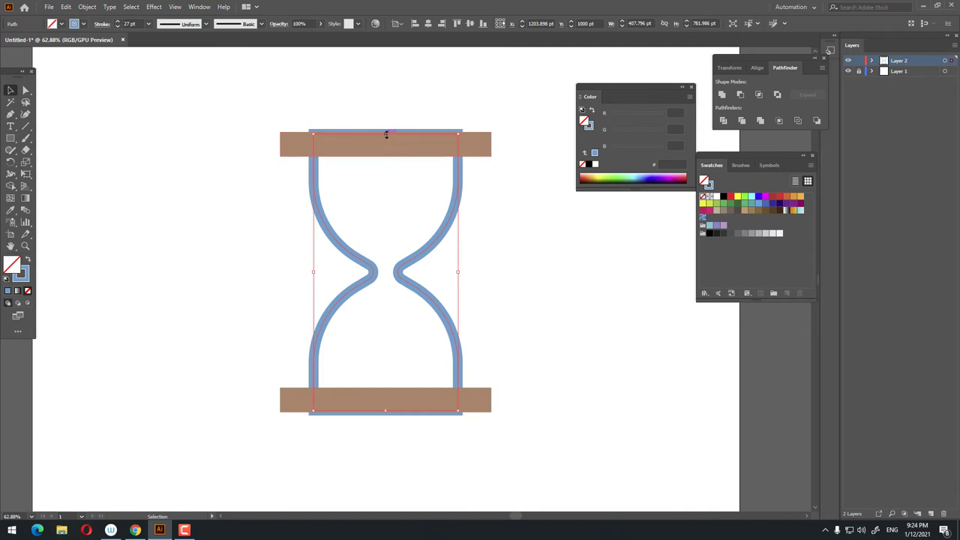
drag(387, 134, 386, 140)
Expand the blue outline stroke into a solid filled shape.
click(505, 239)
drag(505, 239, 476, 262)
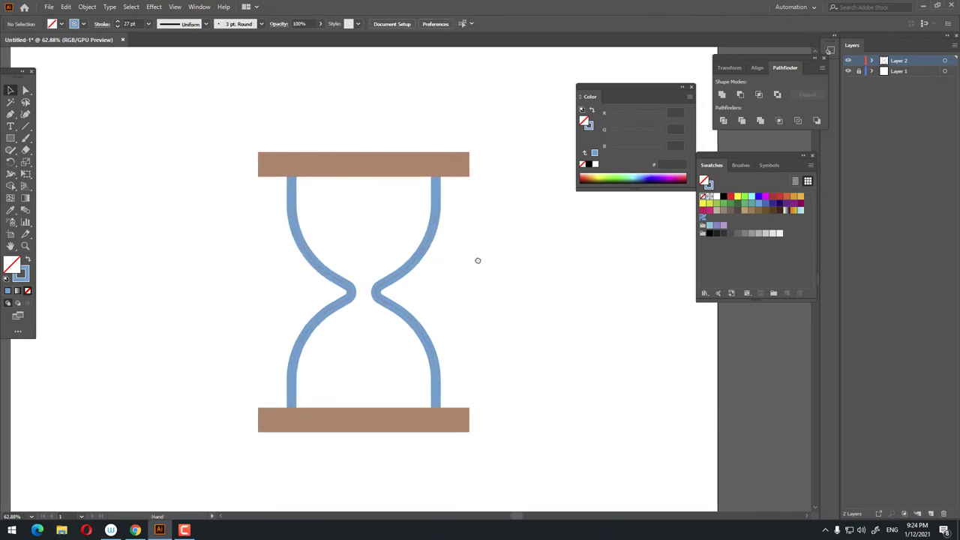
drag(272, 296, 276, 293)
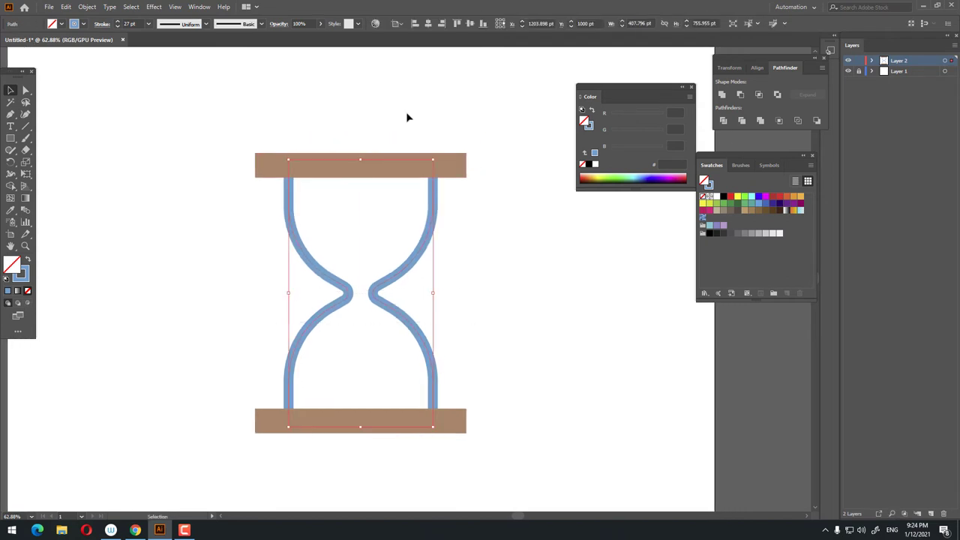
click(87, 6)
click(105, 124)
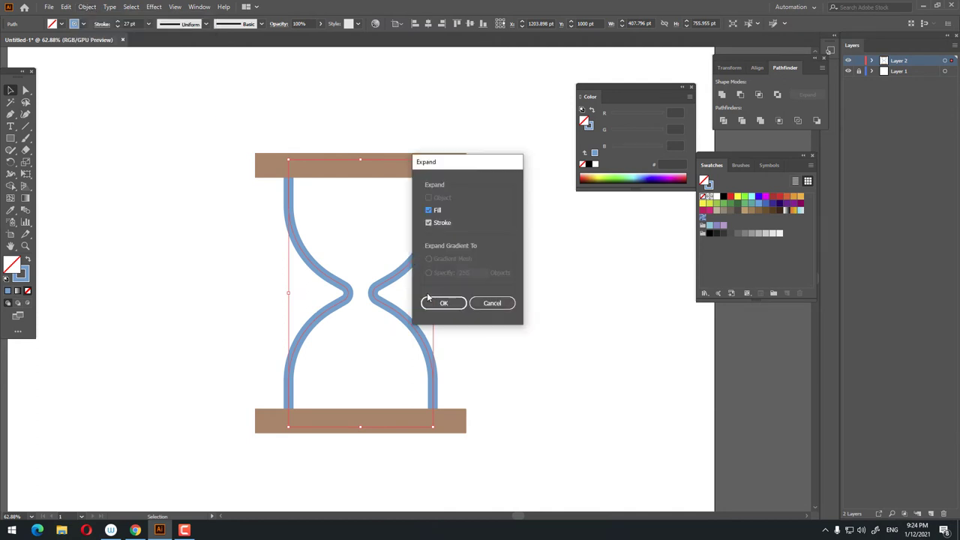
click(441, 303)
click(523, 333)
key(z)
click(422, 296)
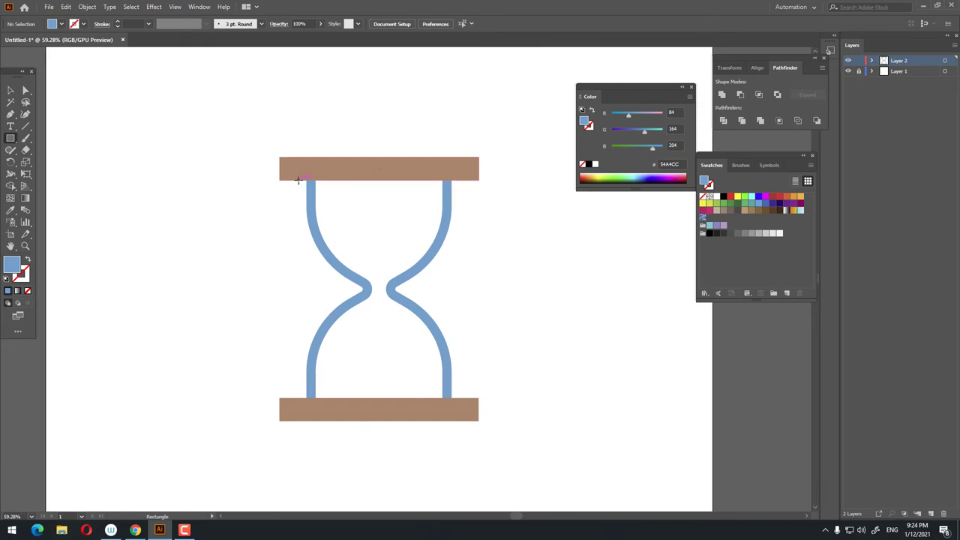
Draw a rectangle just under the top bar and fill it a darker blue.
drag(303, 180, 473, 204)
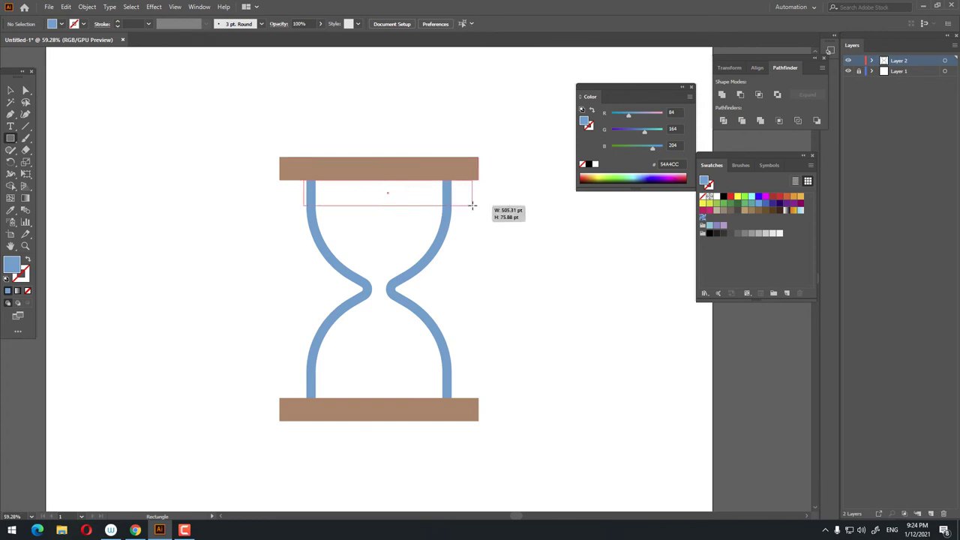
double_click(8, 264)
drag(607, 141, 611, 153)
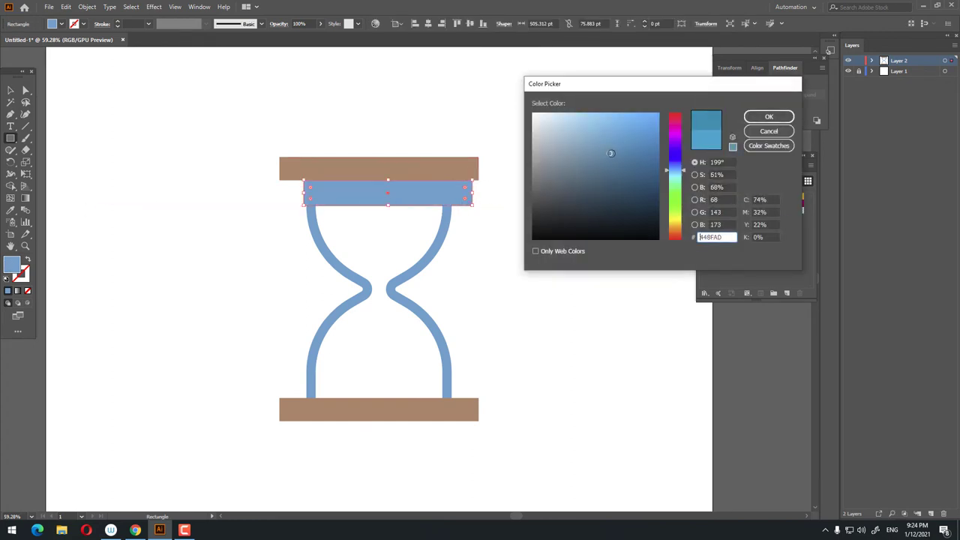
click(770, 116)
Draw a wide light-blue 89CEE8 ellipse across the lower bulb and select all parts.
click(11, 138)
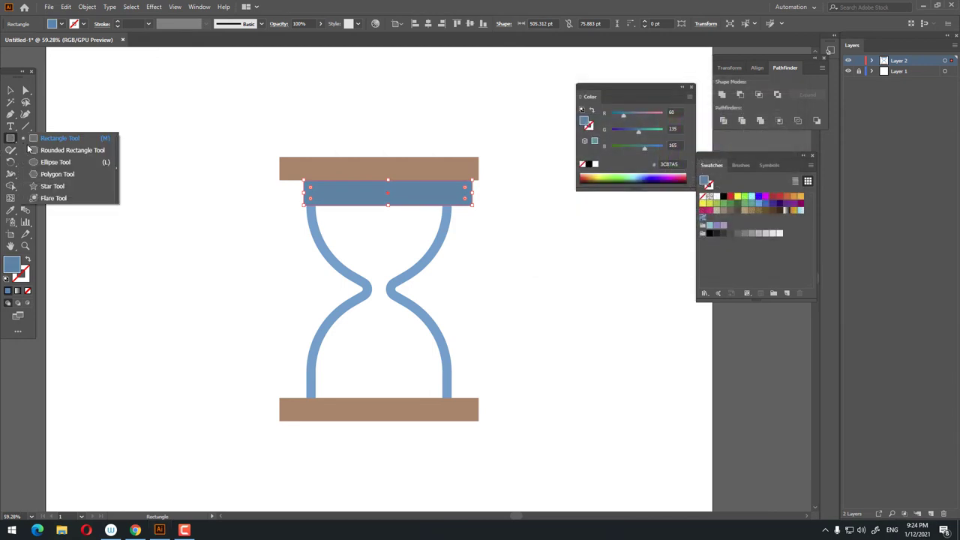
key(l)
drag(258, 304, 494, 358)
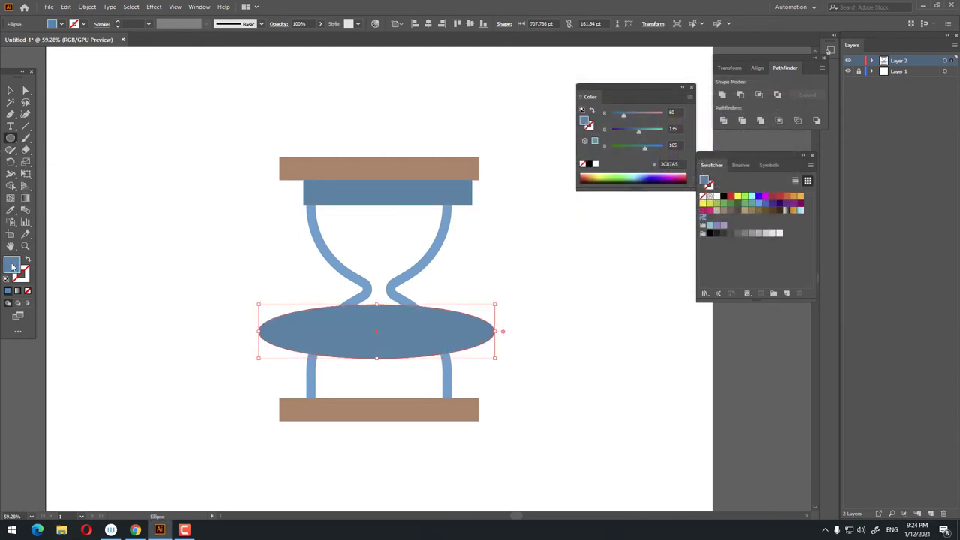
click(11, 211)
click(337, 261)
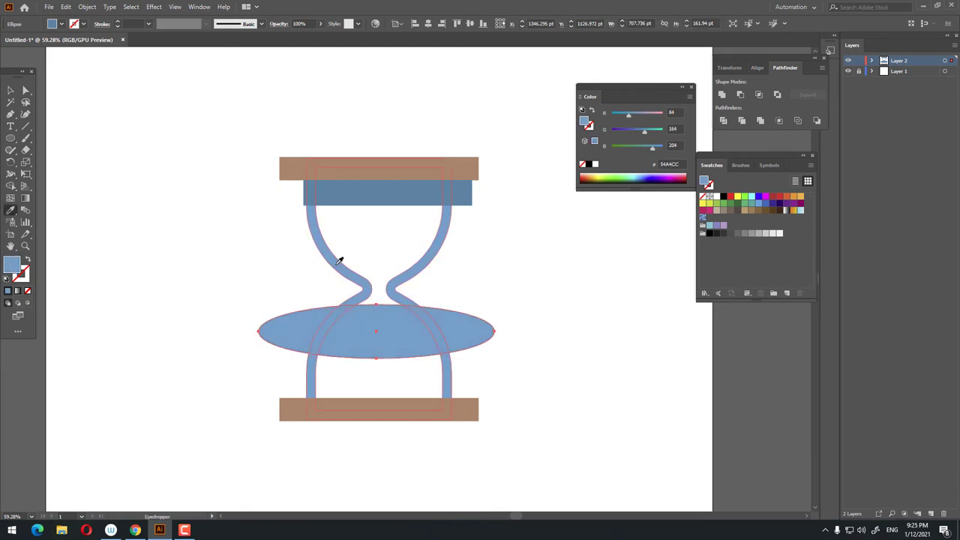
double_click(12, 266)
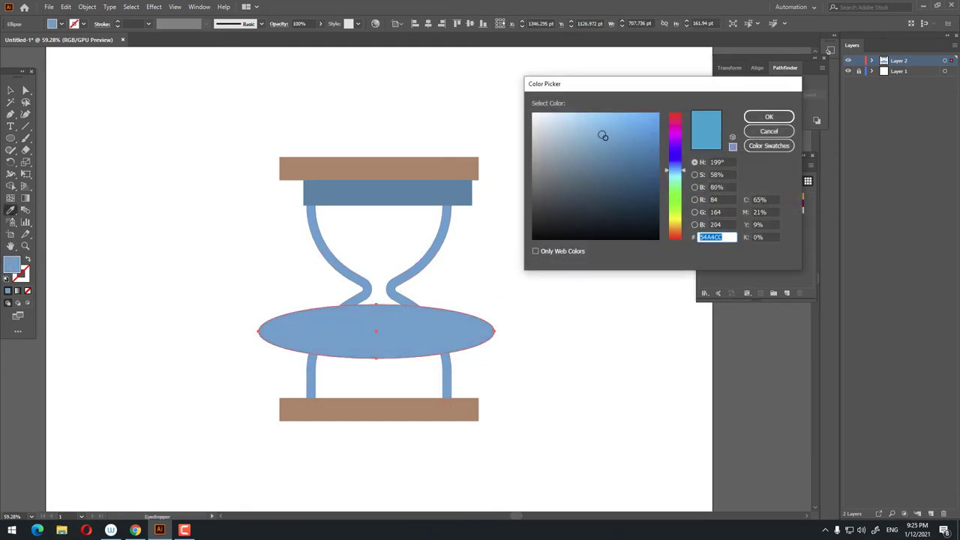
drag(603, 137, 585, 123)
click(784, 121)
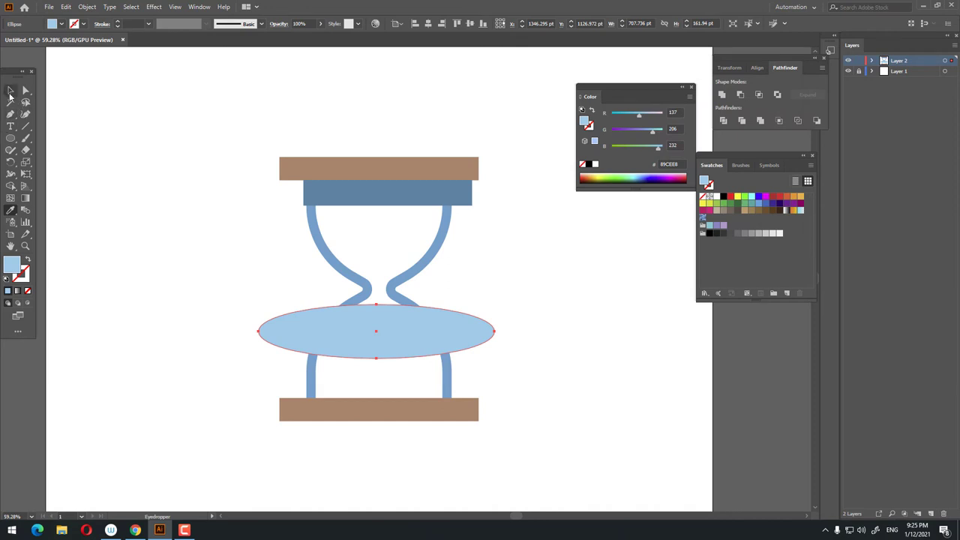
click(10, 90)
drag(568, 345, 240, 196)
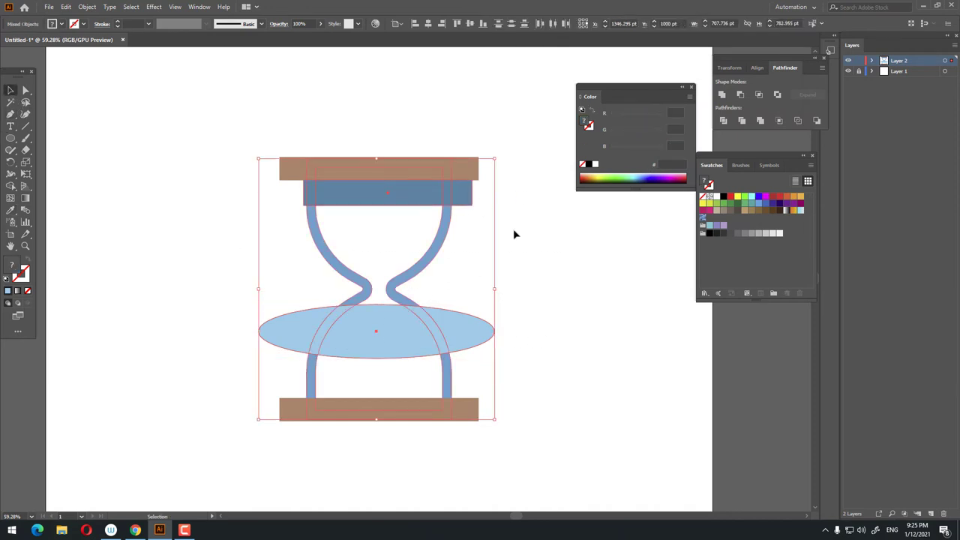
Send the parts to back, divide them, and delete the leftover ellipse and rectangle pieces.
right_click(397, 225)
click(559, 372)
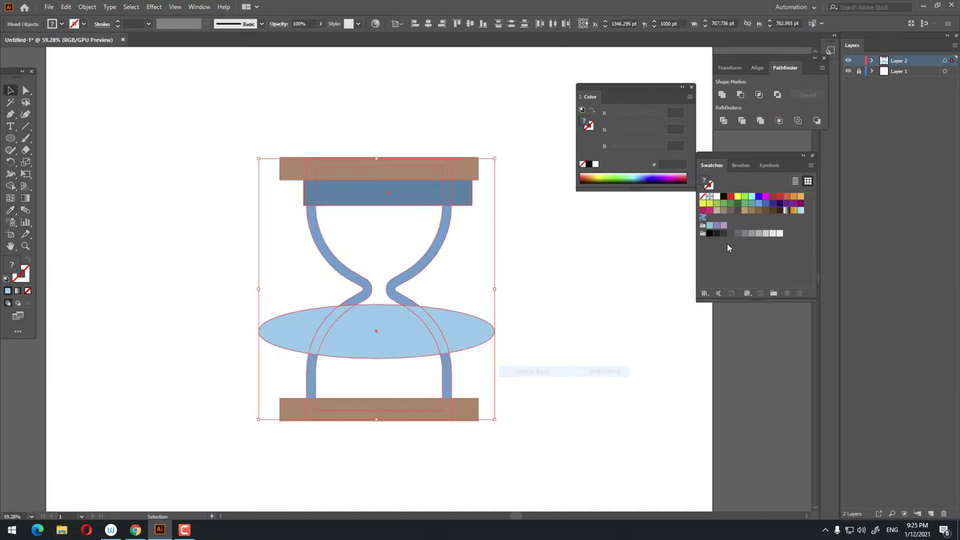
click(725, 121)
right_click(406, 362)
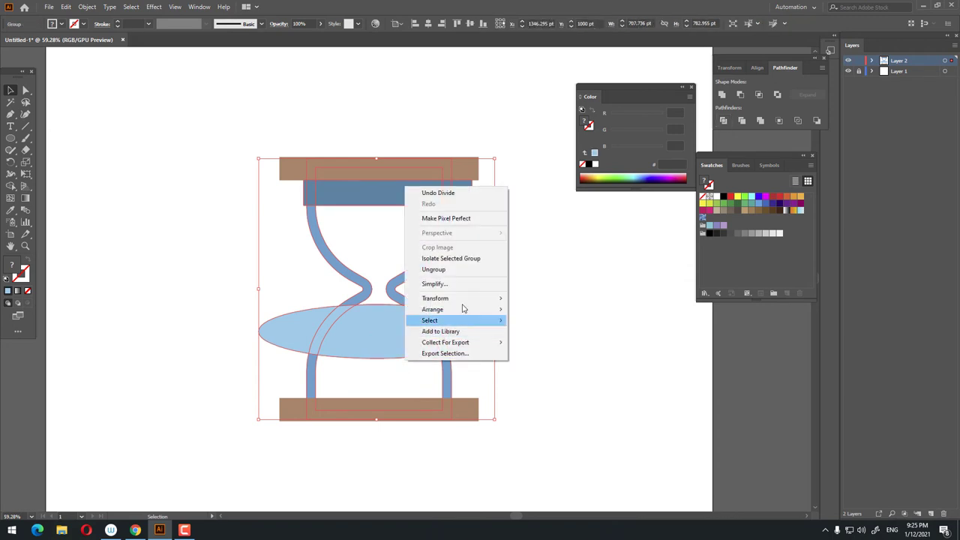
double_click(360, 332)
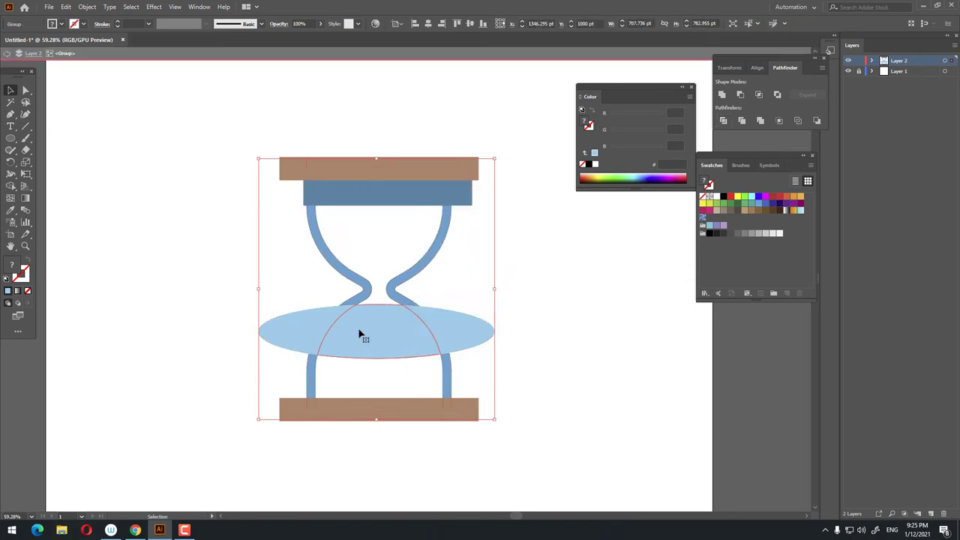
click(408, 332)
shift+click(289, 329)
shift+click(369, 193)
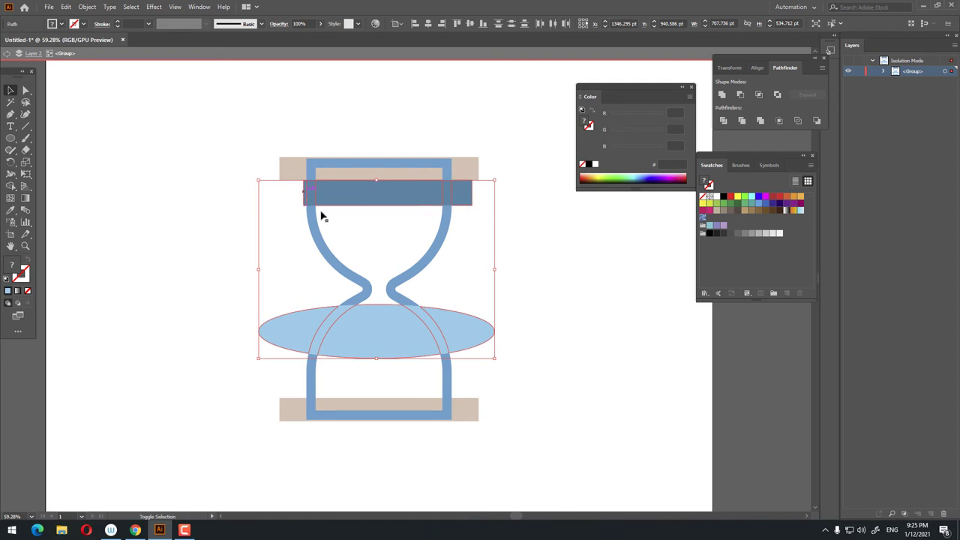
key(Delete)
double_click(494, 336)
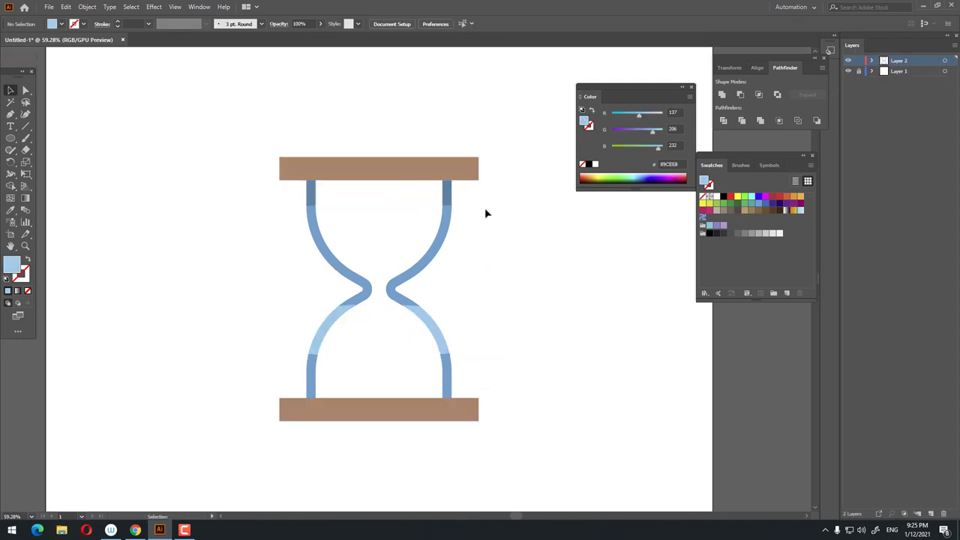
Inside the blue glass group, delete the leftover inner rectangle path.
key(z)
mouse_move(485, 207)
mouse_down()
mouse_move(408, 223)
mouse_move(393, 355)
mouse_up()
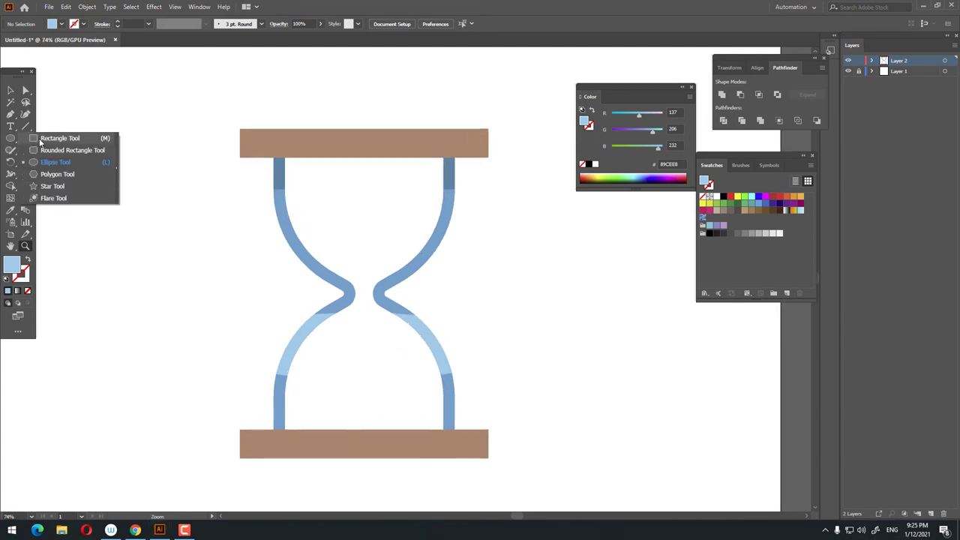
drag(12, 138, 68, 140)
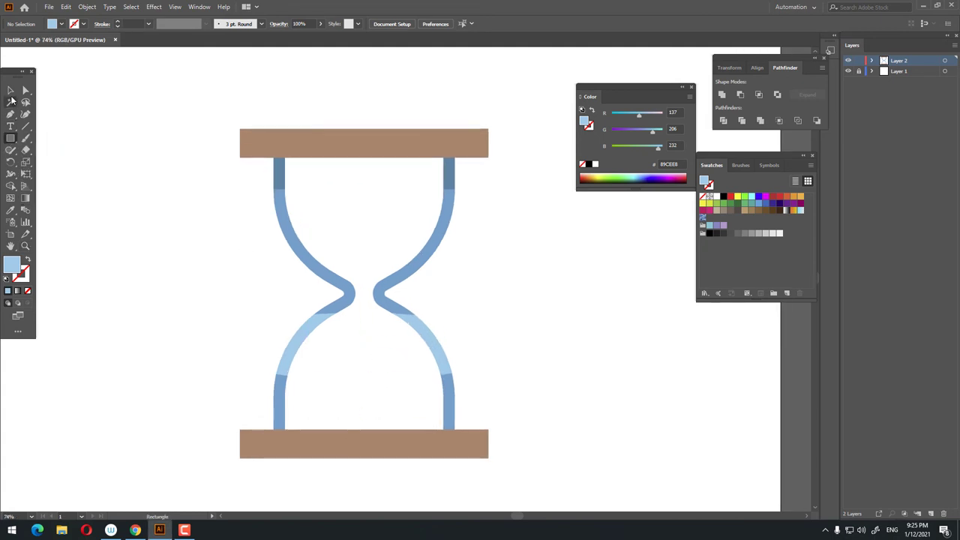
drag(352, 321, 352, 321)
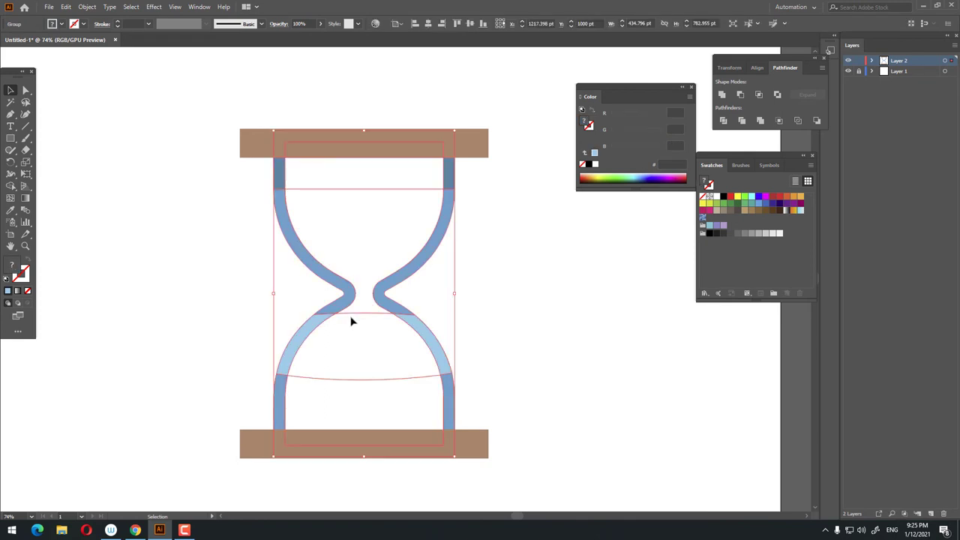
key(Delete)
key(ctrl+z)
double_click(441, 394)
drag(409, 391, 362, 338)
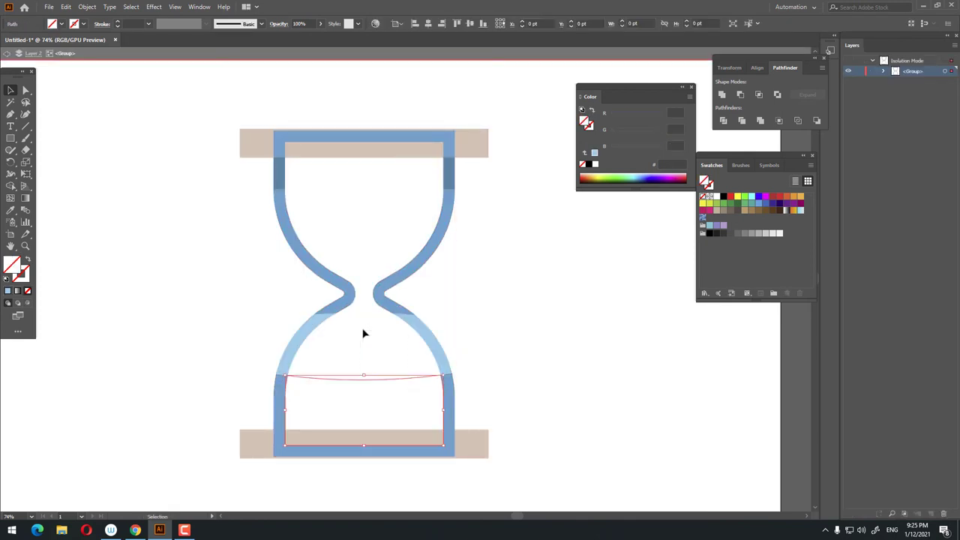
key(Delete)
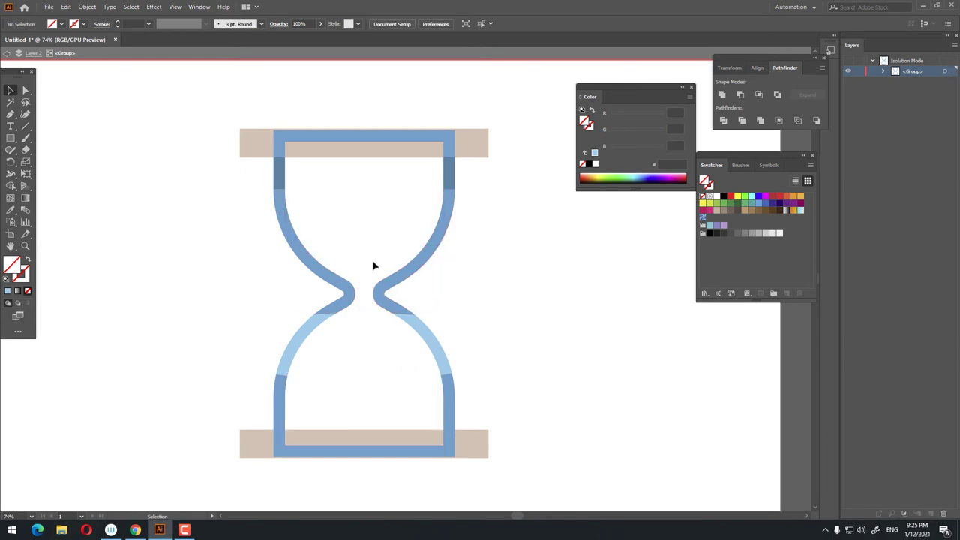
double_click(528, 361)
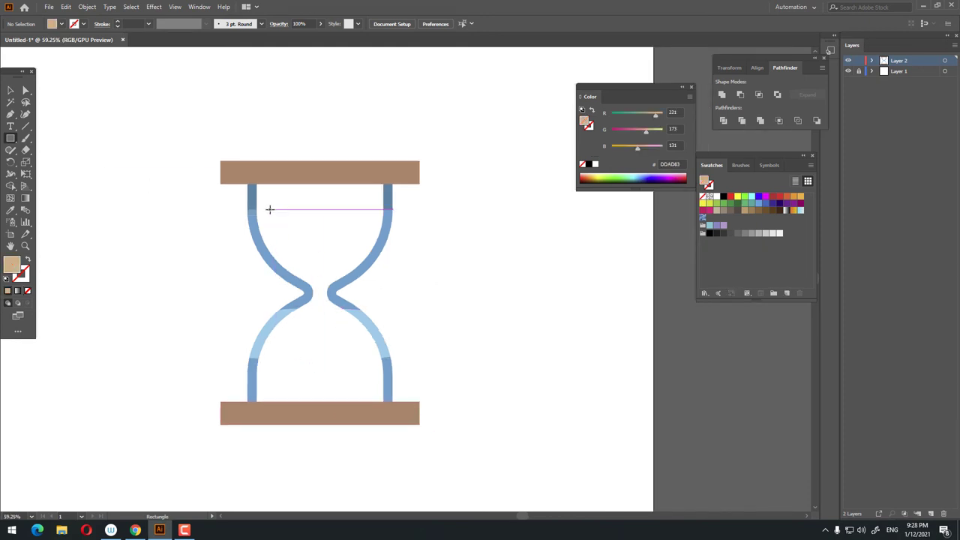
Draw a tan DDAD83 rectangle in the upper bulb and round its bottom into a semicircle.
drag(269, 209, 360, 270)
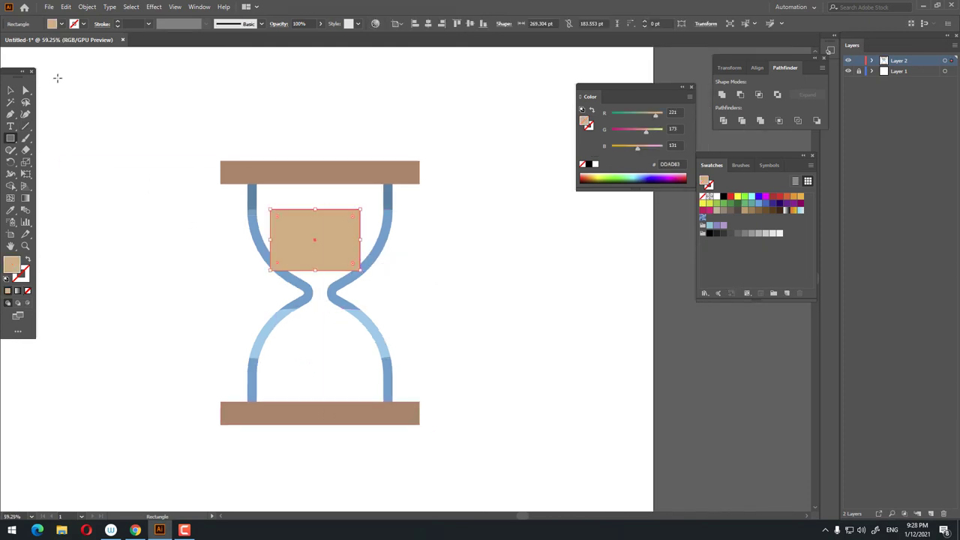
click(24, 90)
click(270, 270)
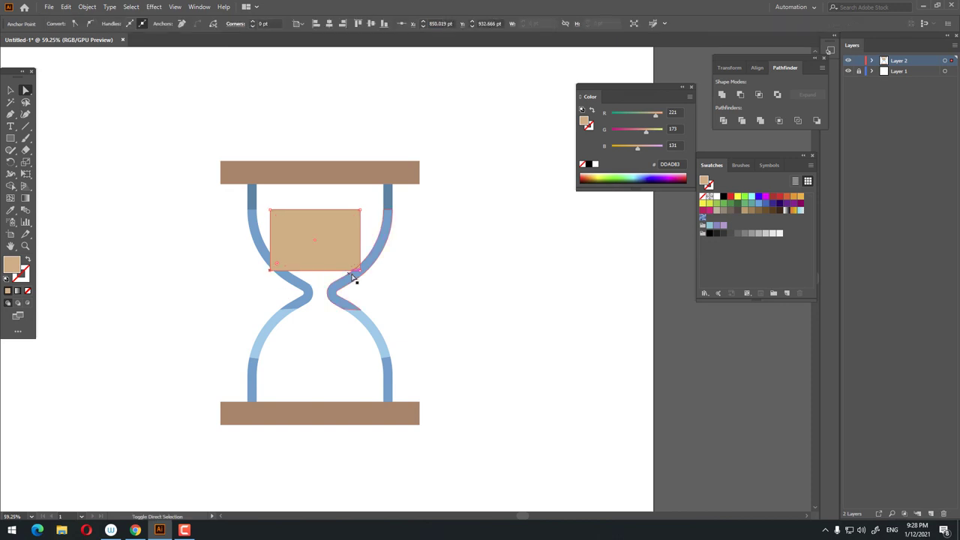
drag(352, 263, 296, 189)
scroll(333, 235, up, 2)
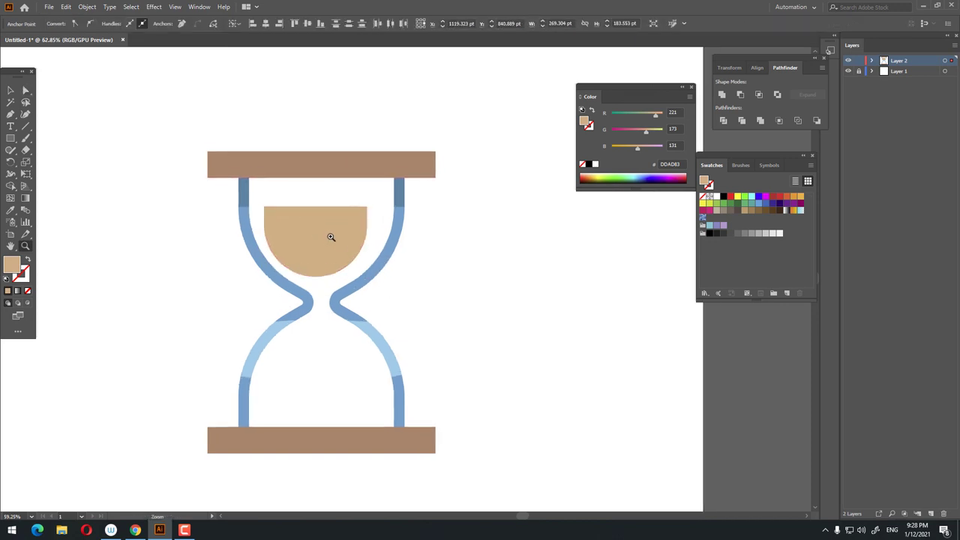
Adjust the sand's top-right anchor so its top edge slants gently upward to the right.
key(v)
key(ctrl+a)
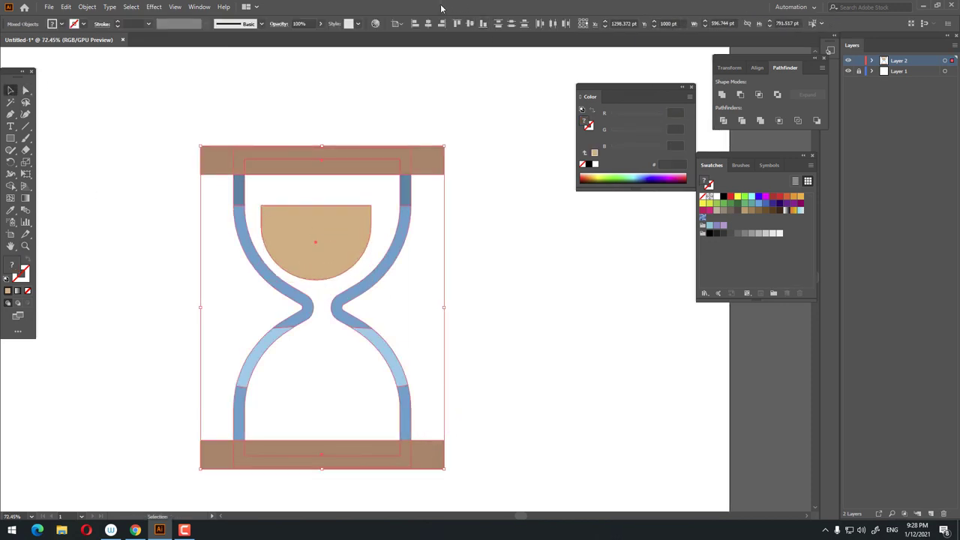
click(443, 291)
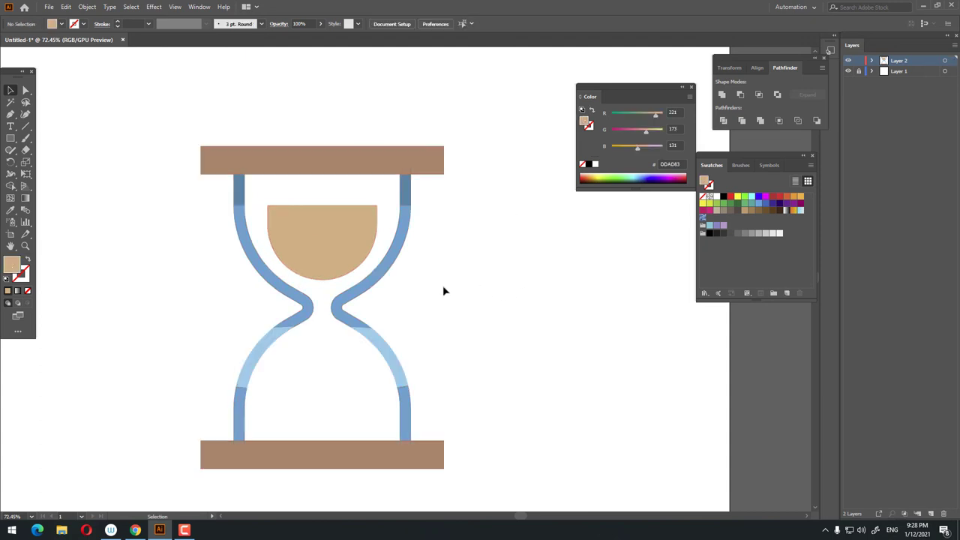
click(26, 90)
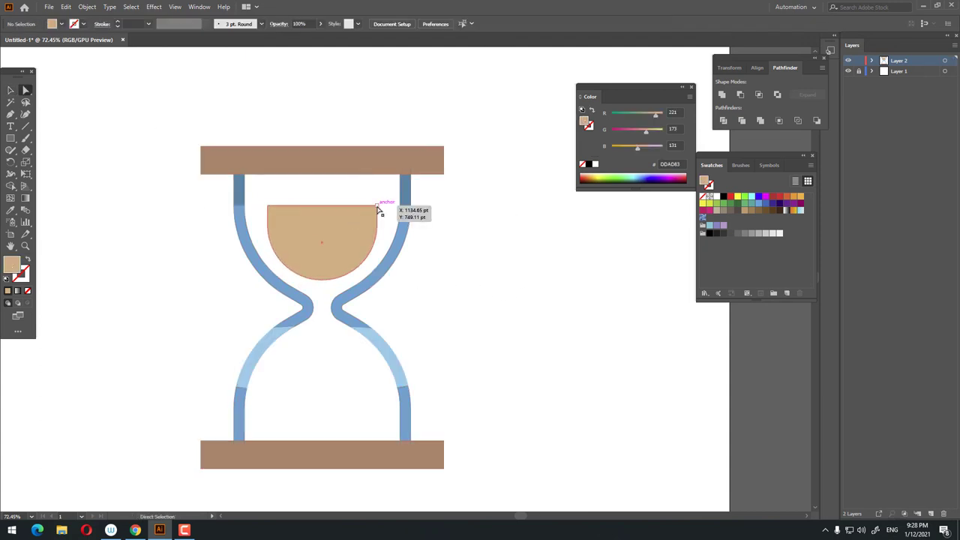
drag(378, 210, 379, 188)
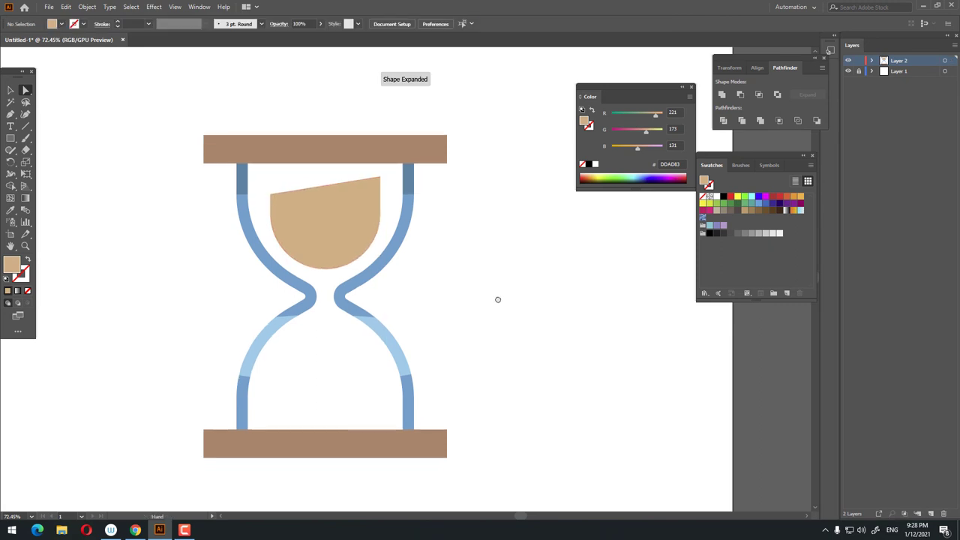
drag(497, 299, 500, 294)
click(274, 191)
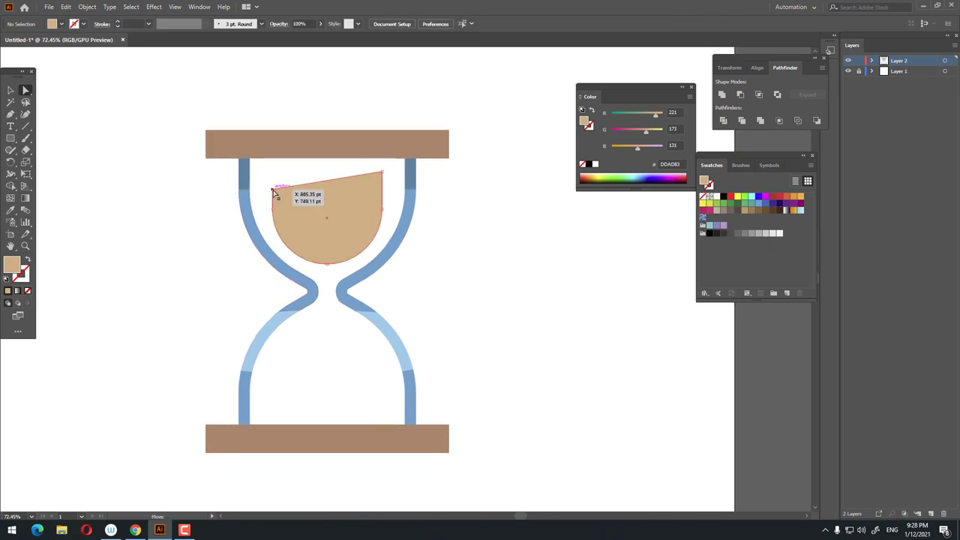
drag(383, 174, 383, 191)
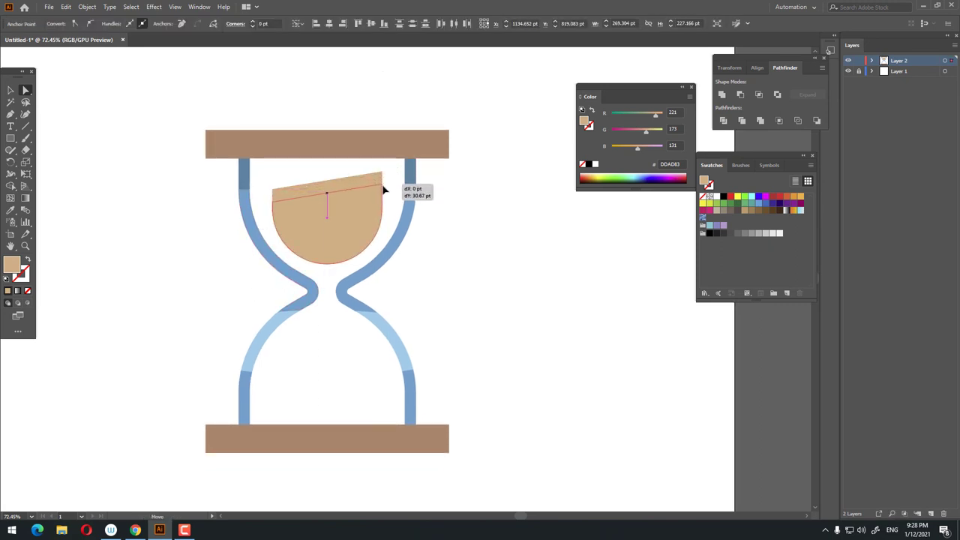
click(465, 232)
Draw a rectangle above the bottom bar, make it taller, and round it into a semicircle.
key(z)
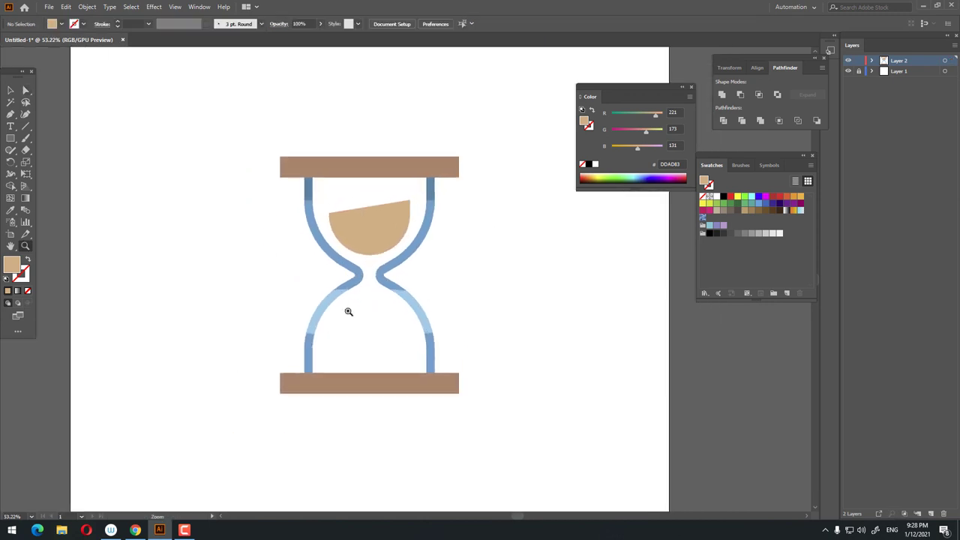
click(10, 139)
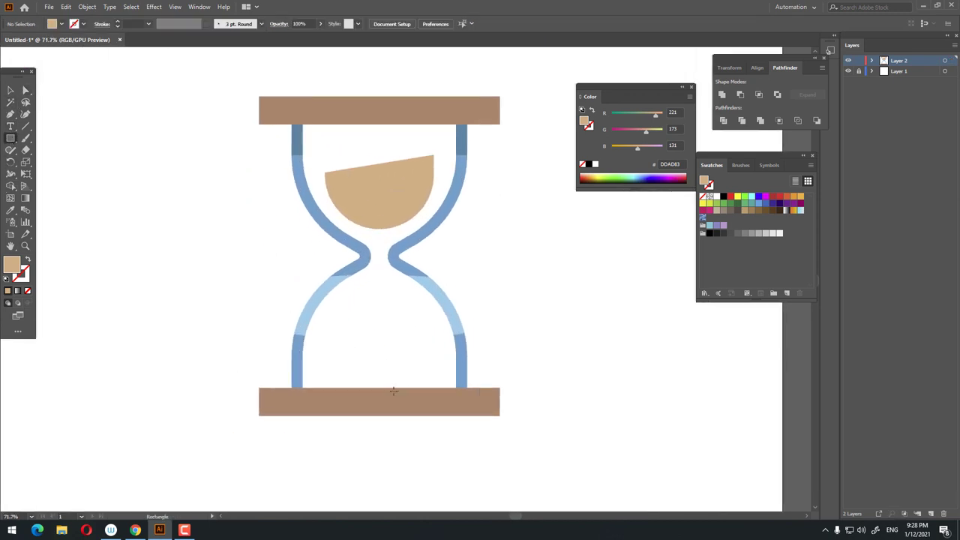
mouse_move(316, 382)
mouse_down()
mouse_move(416, 370)
mouse_move(440, 343)
mouse_up()
click(24, 90)
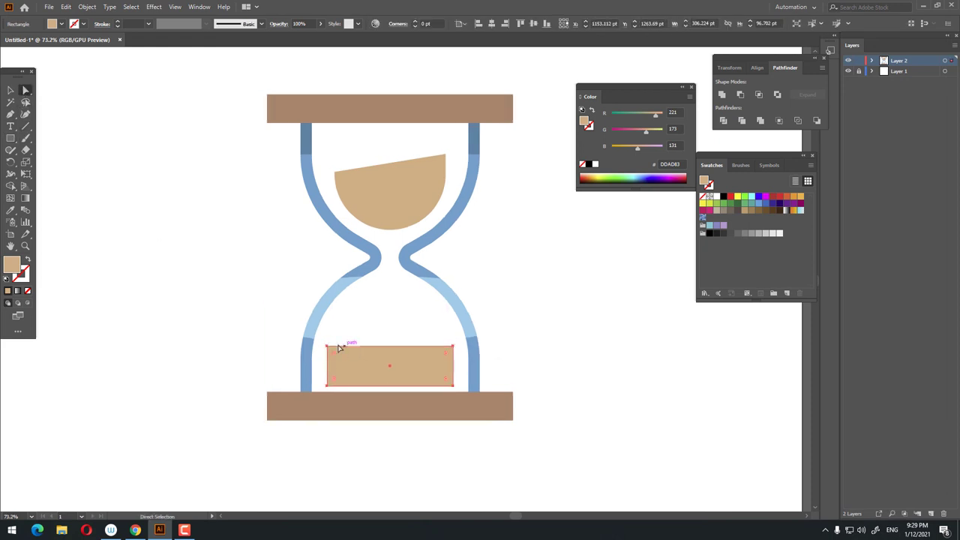
click(327, 347)
drag(453, 349, 451, 330)
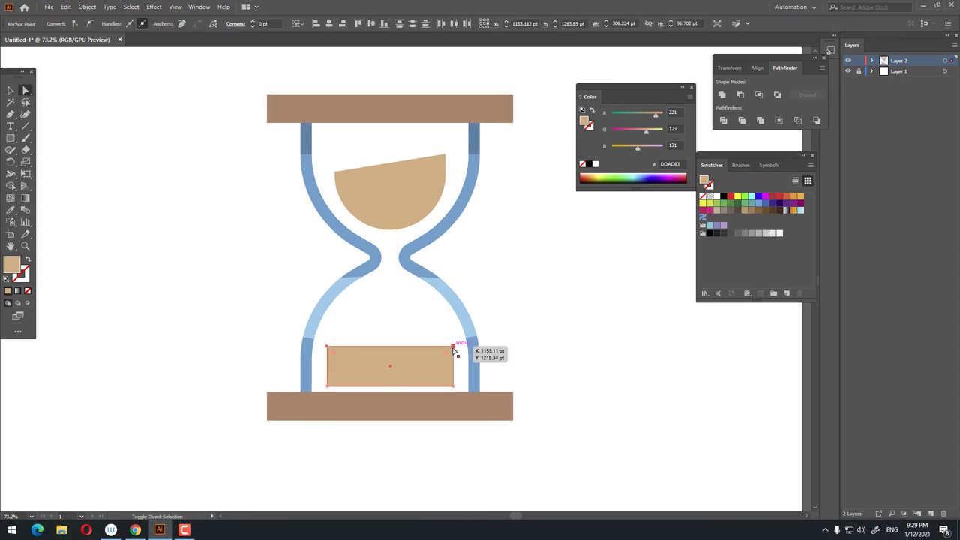
drag(336, 333, 425, 450)
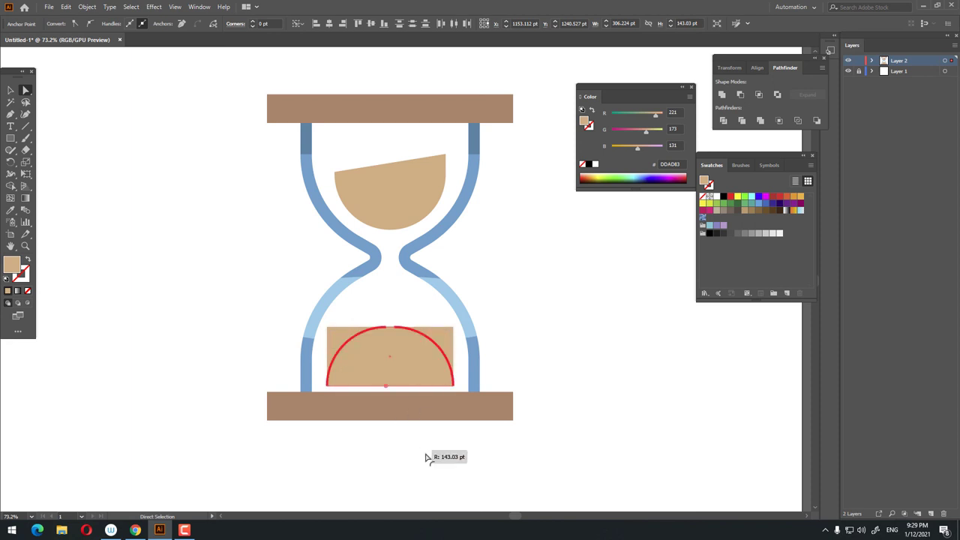
scroll(317, 318, down, 5)
Centre the whole hourglass horizontally and vertically on the artboard.
click(10, 90)
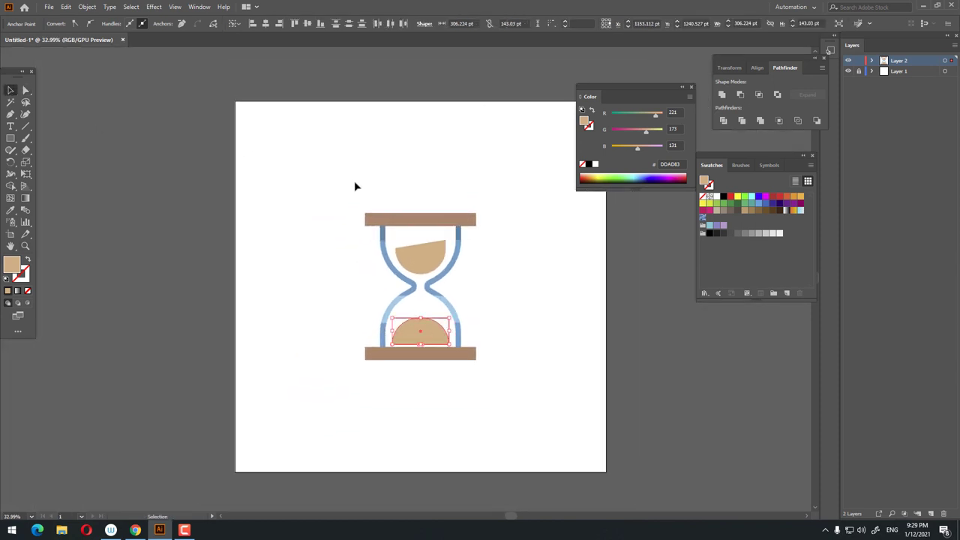
key(ctrl+a)
click(442, 23)
click(432, 26)
click(490, 300)
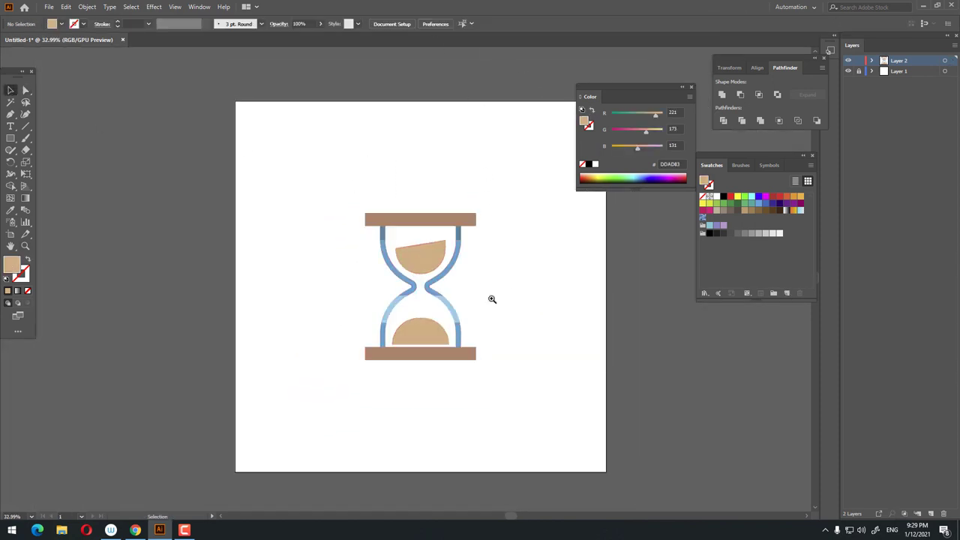
key(z)
click(487, 310)
drag(477, 414, 503, 414)
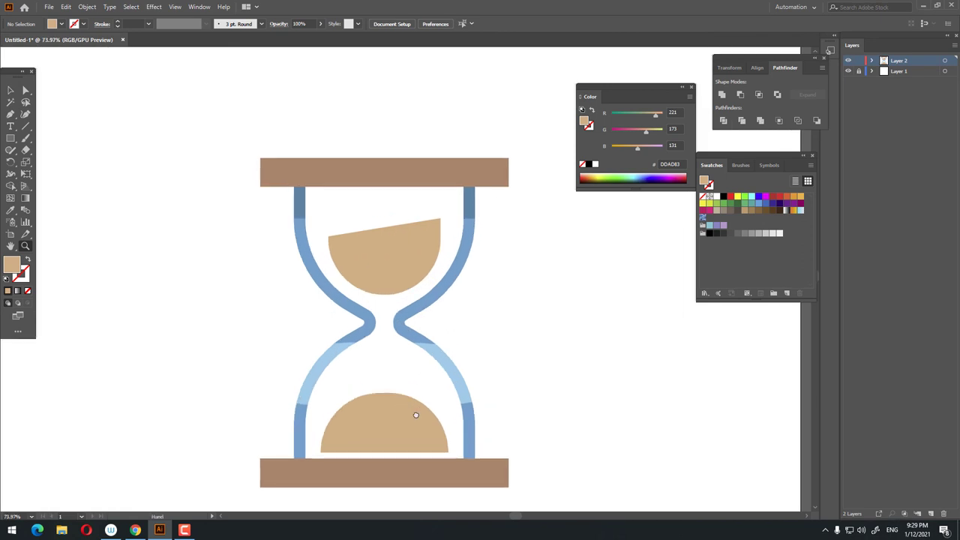
Fill the bottom sand mound with darker tan CC946A.
key(v)
click(405, 398)
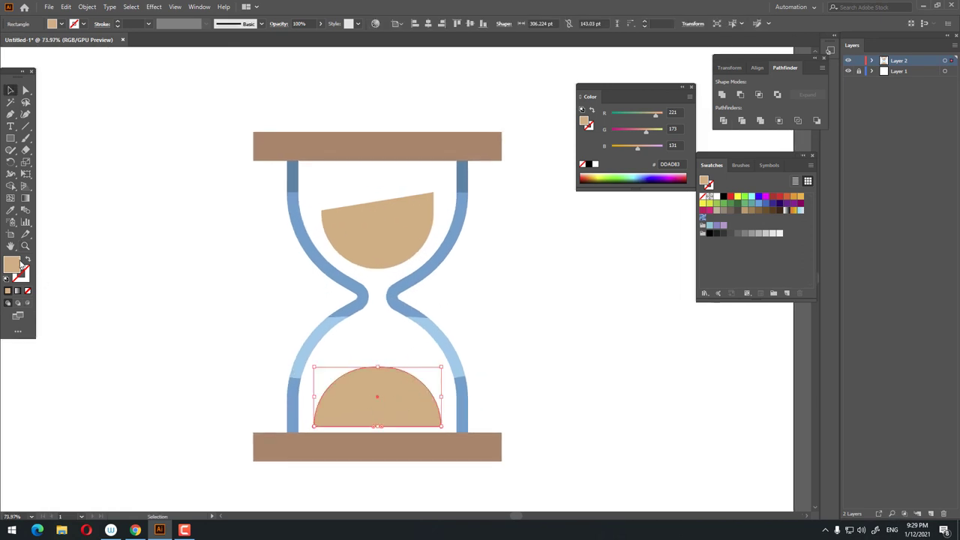
double_click(14, 264)
click(594, 138)
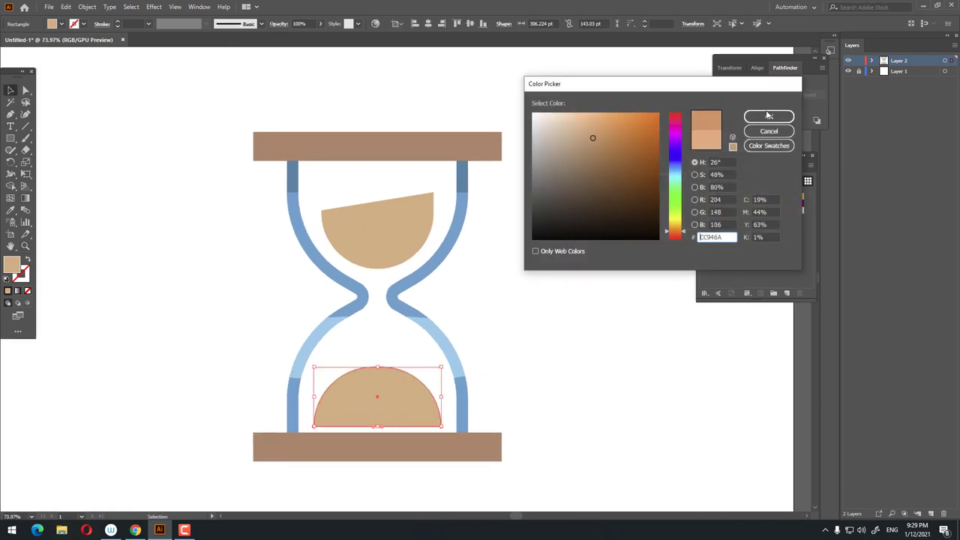
click(769, 116)
click(508, 328)
Zoom out and reframe the view to check the bottom sand mound in the whole hourglass.
key(z)
mouse_move(510, 308)
mouse_down()
mouse_move(451, 311)
mouse_move(476, 311)
mouse_up()
key(v)
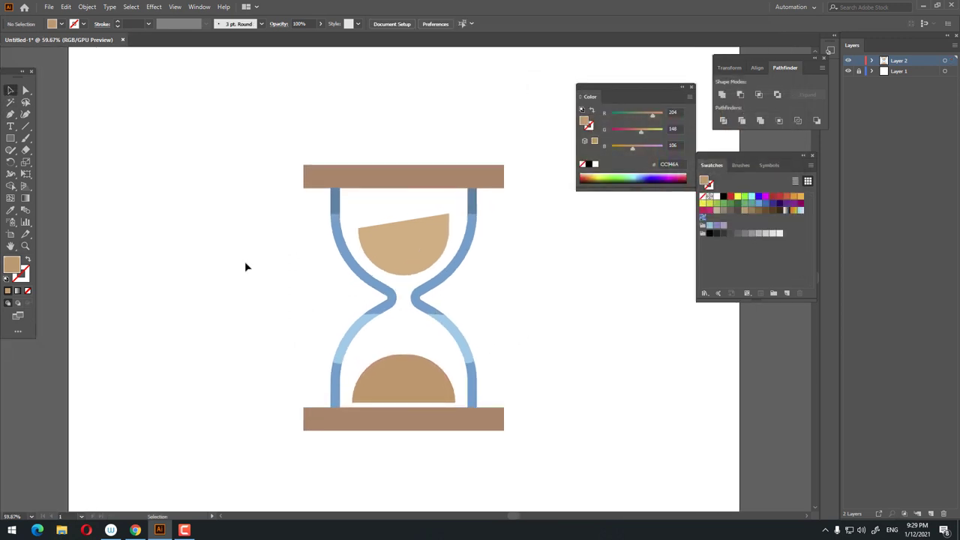
click(435, 394)
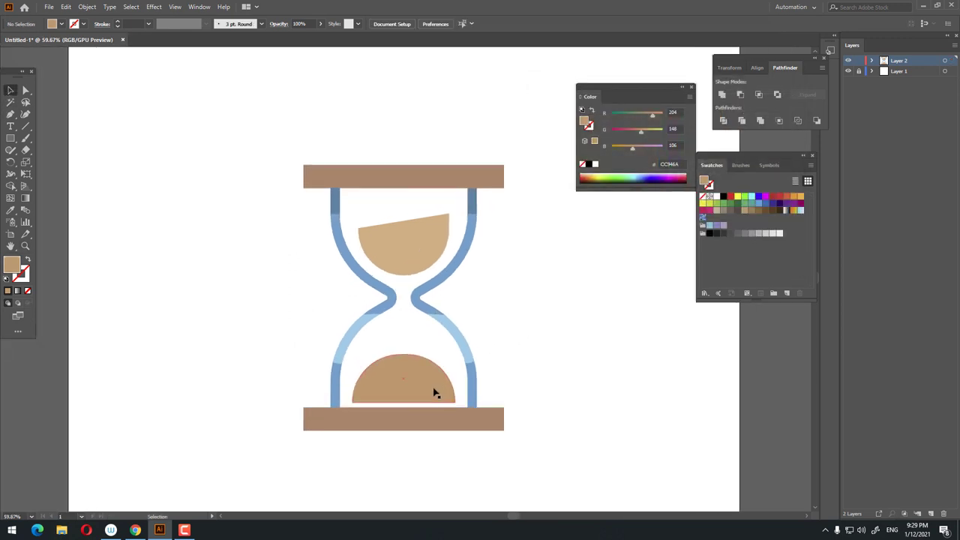
click(569, 398)
key(z)
mouse_move(568, 388)
mouse_down()
mouse_move(408, 235)
mouse_move(456, 214)
mouse_up()
mouse_move(510, 293)
mouse_down()
mouse_move(476, 293)
mouse_move(443, 259)
mouse_up()
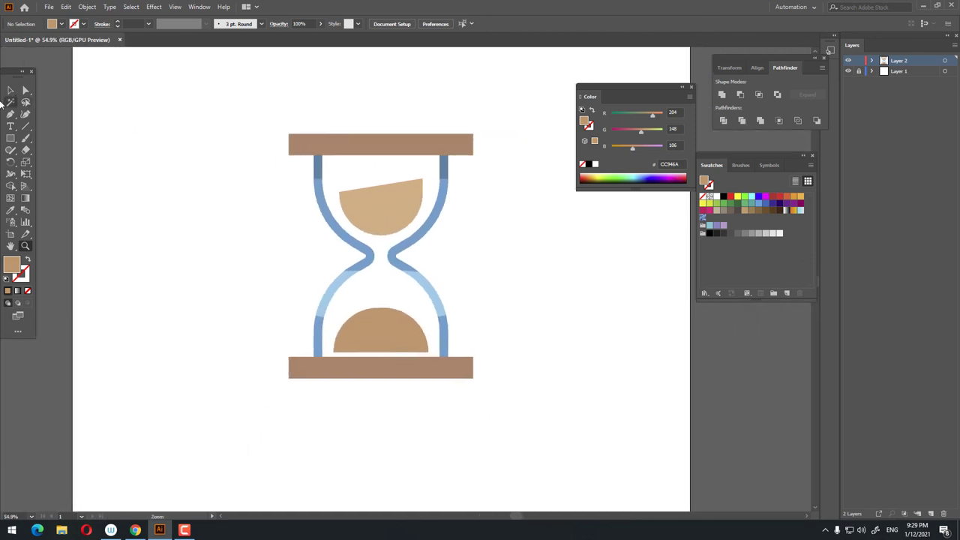
Marquee-select the bars, glass outline and both sand mounds and group them into one object.
key(v)
drag(553, 427, 354, 238)
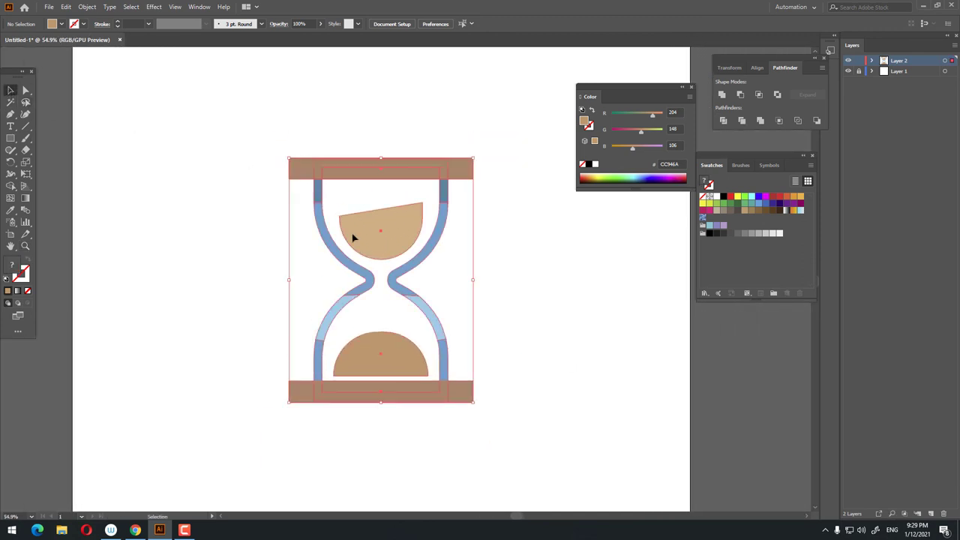
right_click(418, 273)
click(453, 350)
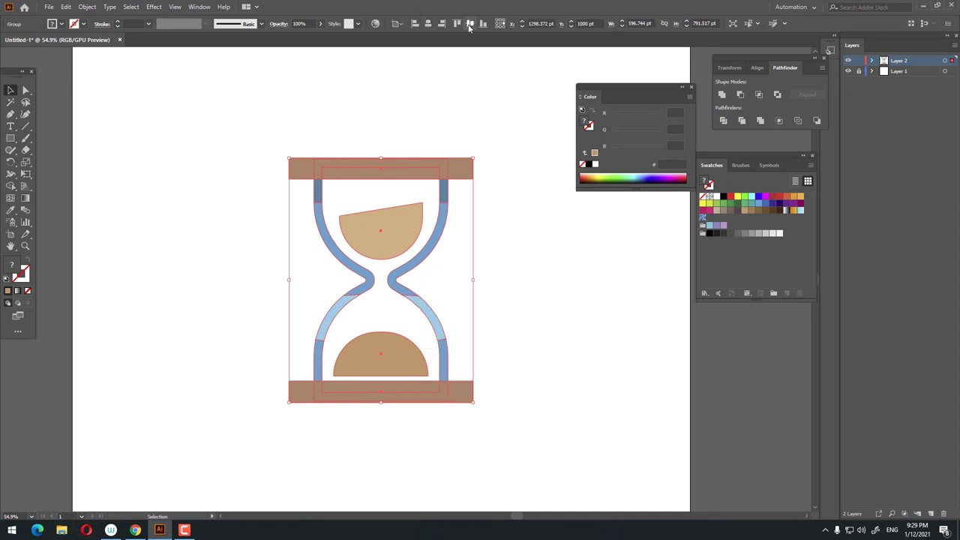
click(525, 262)
mouse_move(527, 269)
mouse_down()
mouse_move(544, 284)
mouse_move(578, 281)
mouse_up()
scroll(544, 285, up, 1)
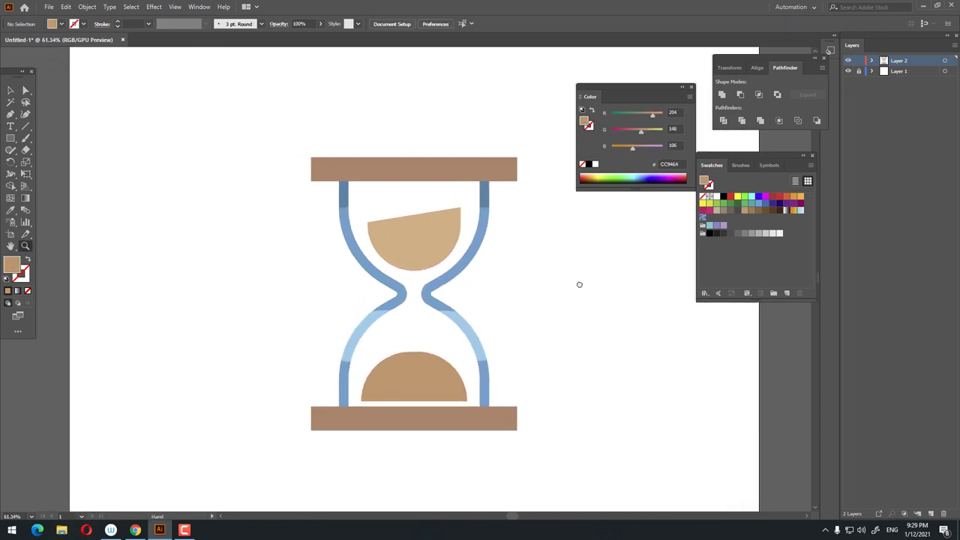
key(z)
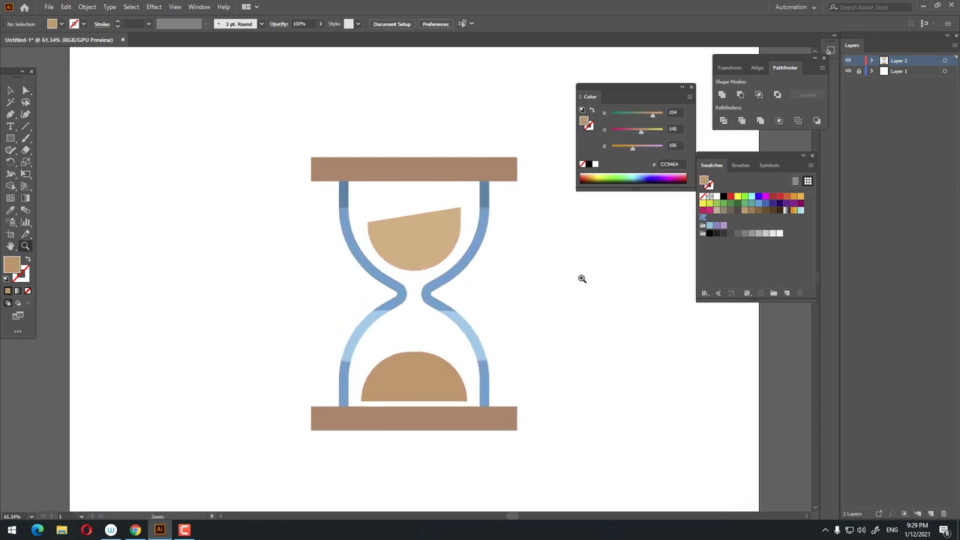